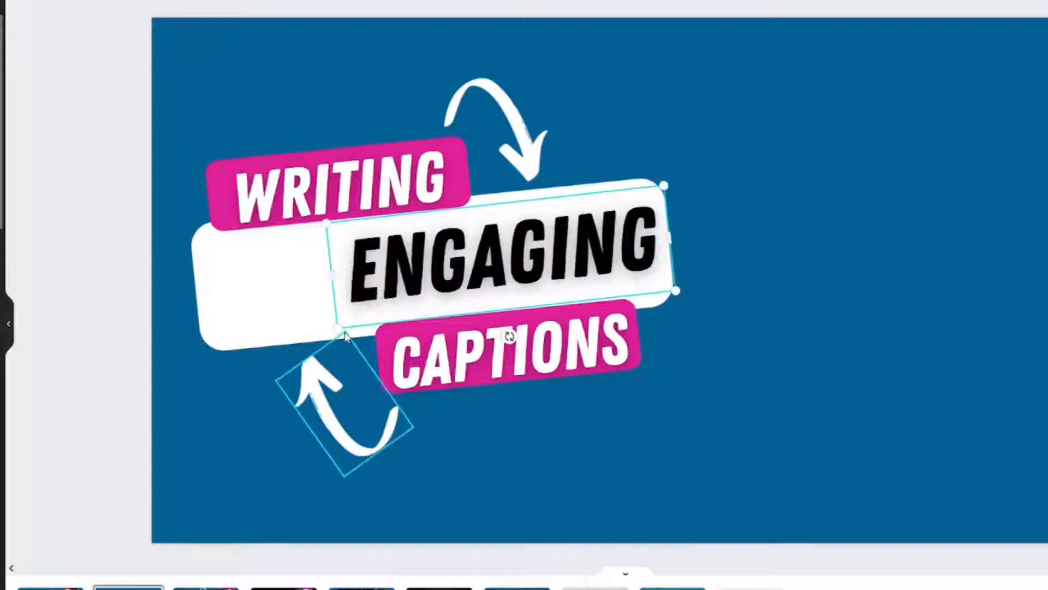
Enlarge the ENGAGING text to fill the white box and nudge it into place inside it
{"action": "left_click_drag", "start_coordinate": [338, 327], "coordinate": [222, 379]}
{"action": "left_click_drag", "start_coordinate": [315, 293], "coordinate": [309, 287]}
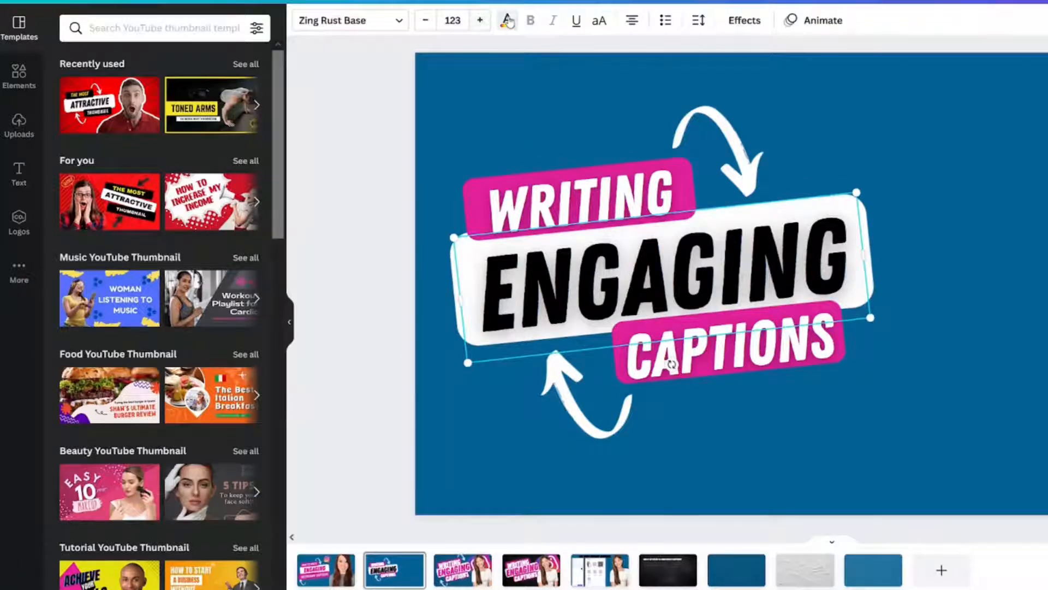
Recolor the ENGAGING text pink to match the label boxes and set its text effect style to None
{"action": "left_click", "coordinate": [507, 20]}
{"action": "left_click", "coordinate": [181, 100]}
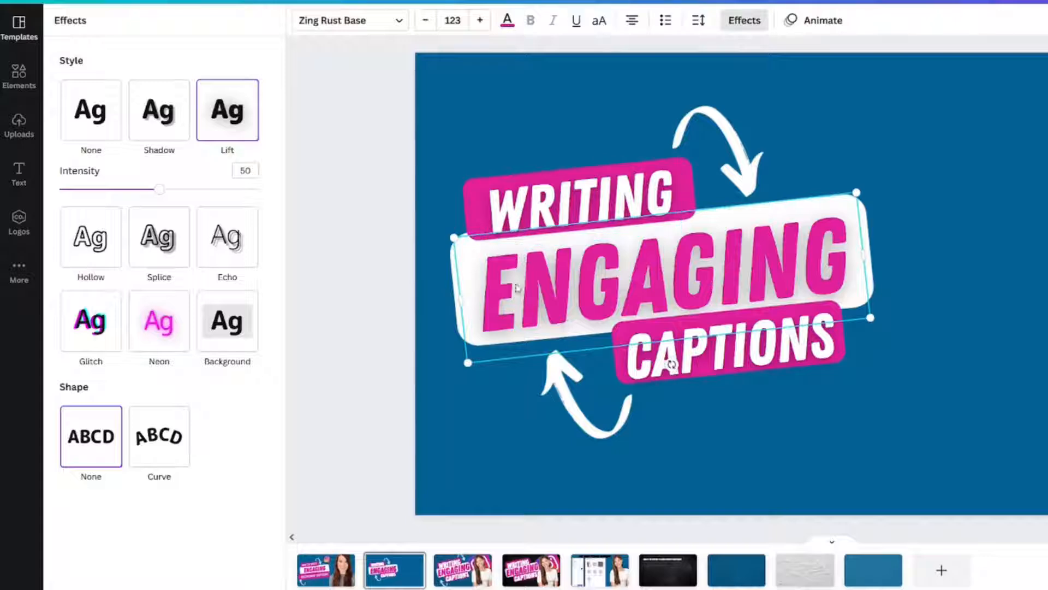
{"action": "left_click", "coordinate": [94, 113]}
{"action": "left_click", "coordinate": [335, 155]}
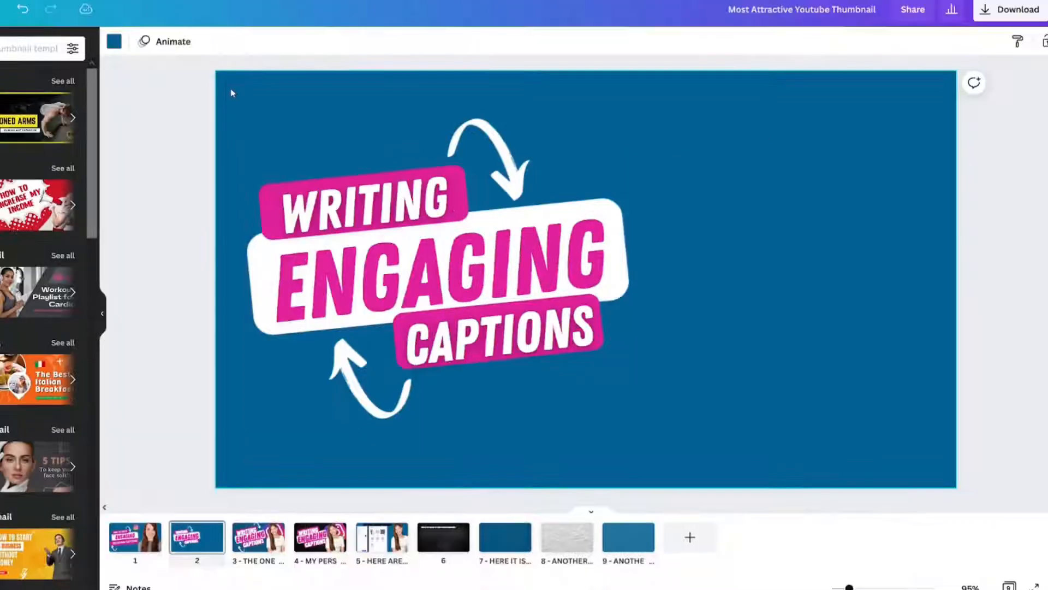
Enlarge all title texts, boxes and arrows together and reposition the group on the blue page
{"action": "left_click_drag", "start_coordinate": [231, 94], "coordinate": [704, 451]}
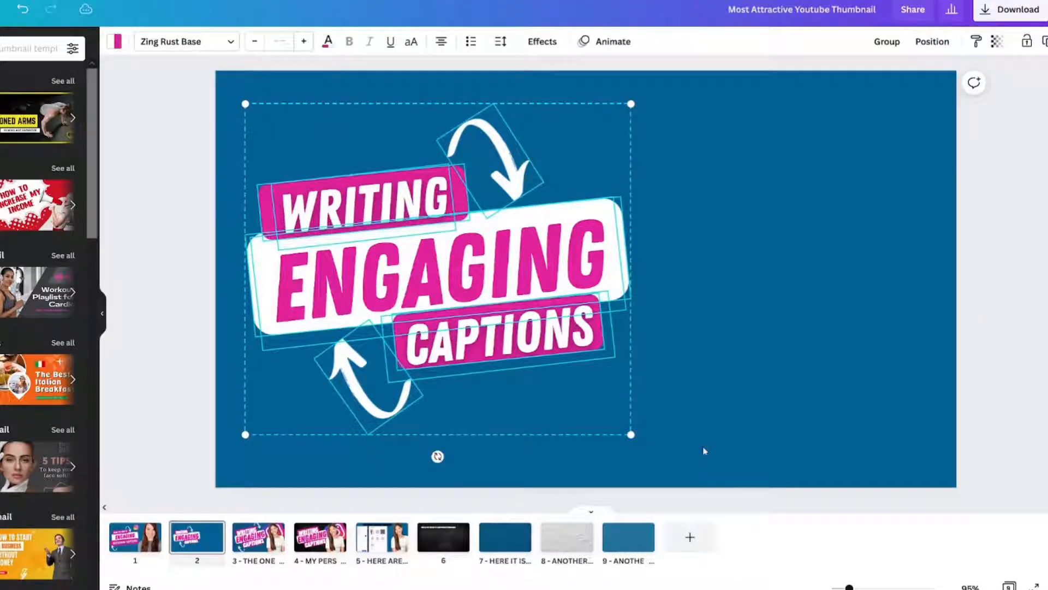
{"action": "left_click_drag", "start_coordinate": [632, 437], "coordinate": [689, 483]}
{"action": "left_click_drag", "start_coordinate": [686, 482], "coordinate": [683, 459]}
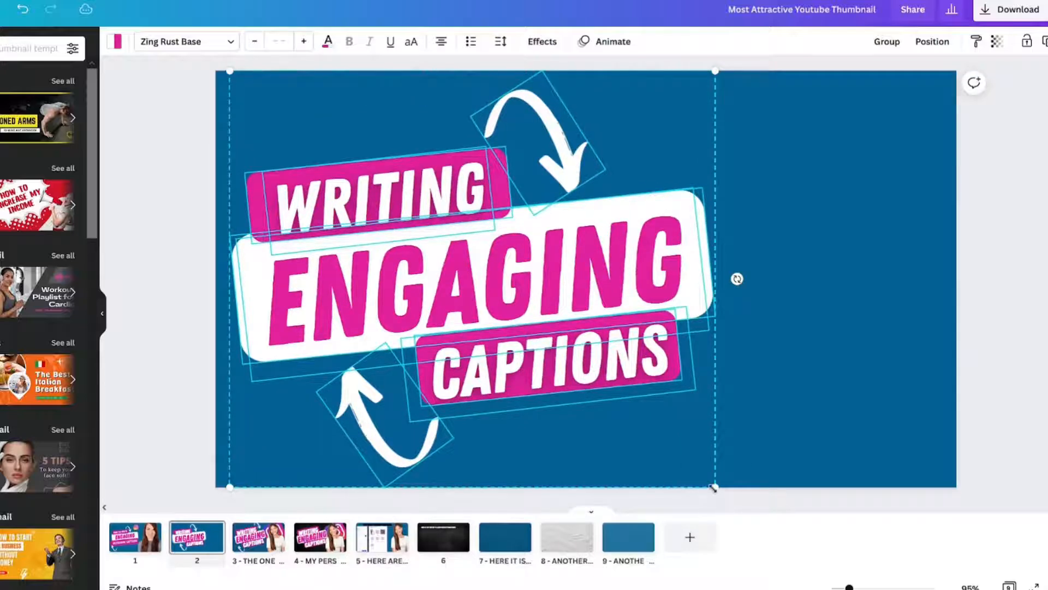
{"action": "left_click_drag", "start_coordinate": [595, 335], "coordinate": [603, 352]}
{"action": "left_click_drag", "start_coordinate": [603, 352], "coordinate": [600, 348]}
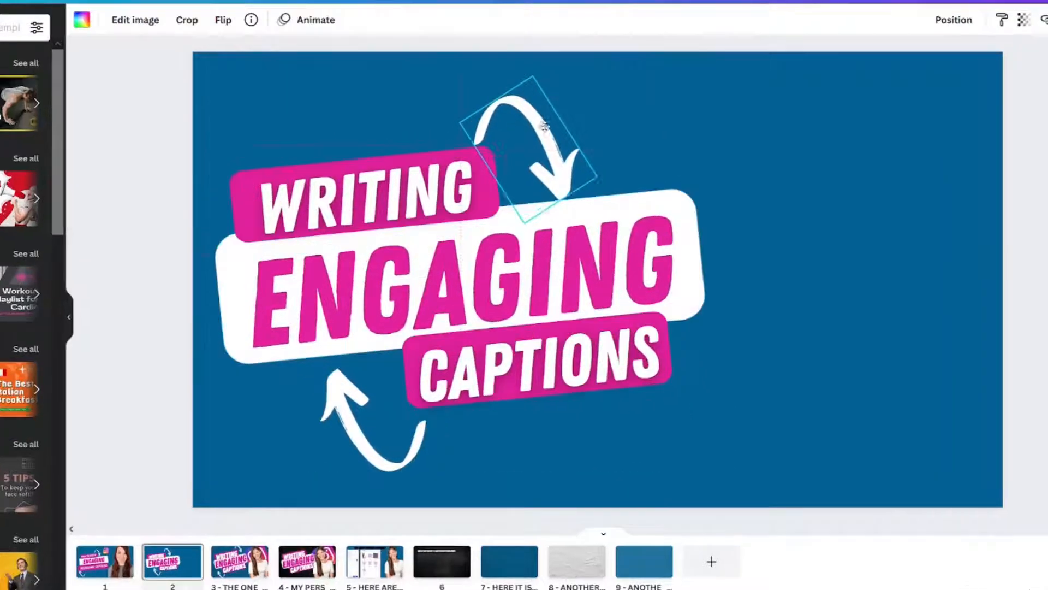
Reposition the two white curved arrows around the title and send the upper arrow backward behind the WRITING label
{"action": "left_click_drag", "start_coordinate": [538, 138], "coordinate": [535, 140]}
{"action": "left_click_drag", "start_coordinate": [529, 70], "coordinate": [520, 121]}
{"action": "right_click", "coordinate": [529, 158]}
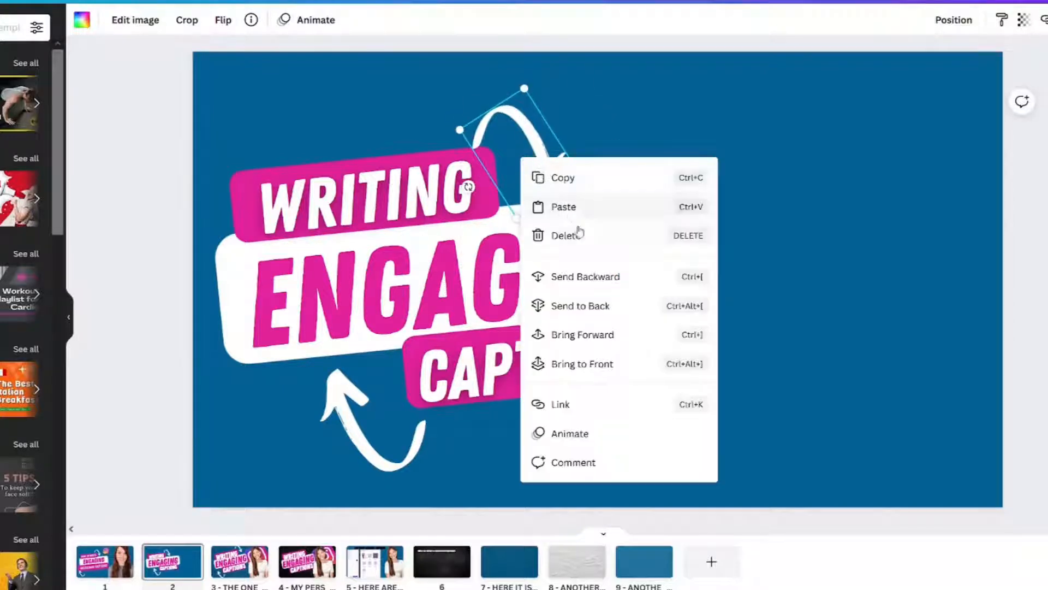
{"action": "left_click", "coordinate": [587, 274]}
{"action": "left_click", "coordinate": [180, 125]}
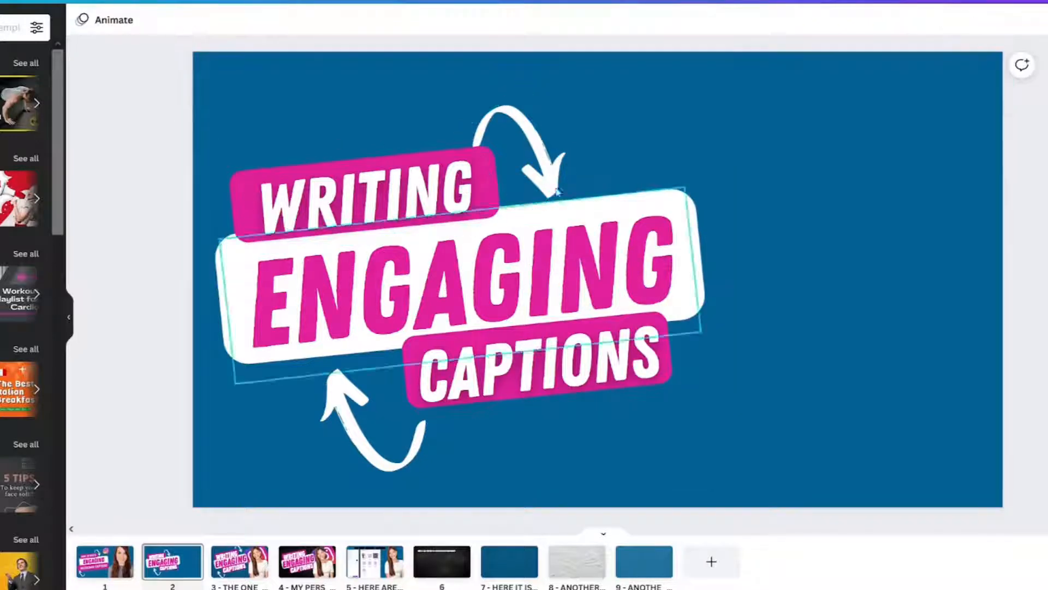
{"action": "left_click", "coordinate": [540, 152]}
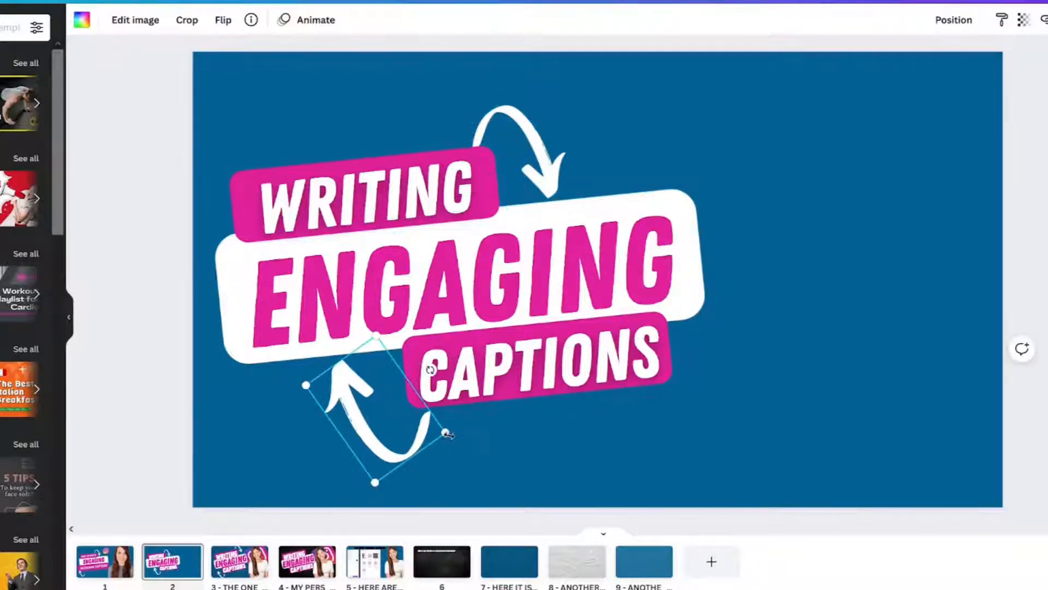
{"action": "left_click_drag", "start_coordinate": [447, 433], "coordinate": [382, 437]}
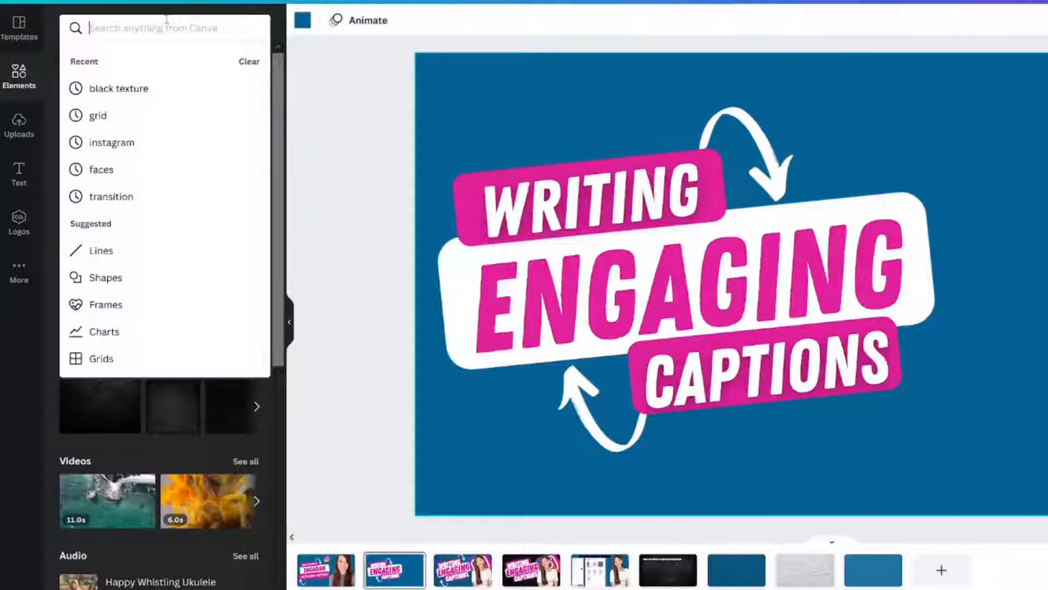
Search the elements for "grid" and place the single-cell grid across the whole page
{"action": "type", "text": "grid"}
{"action": "key", "text": "Return"}
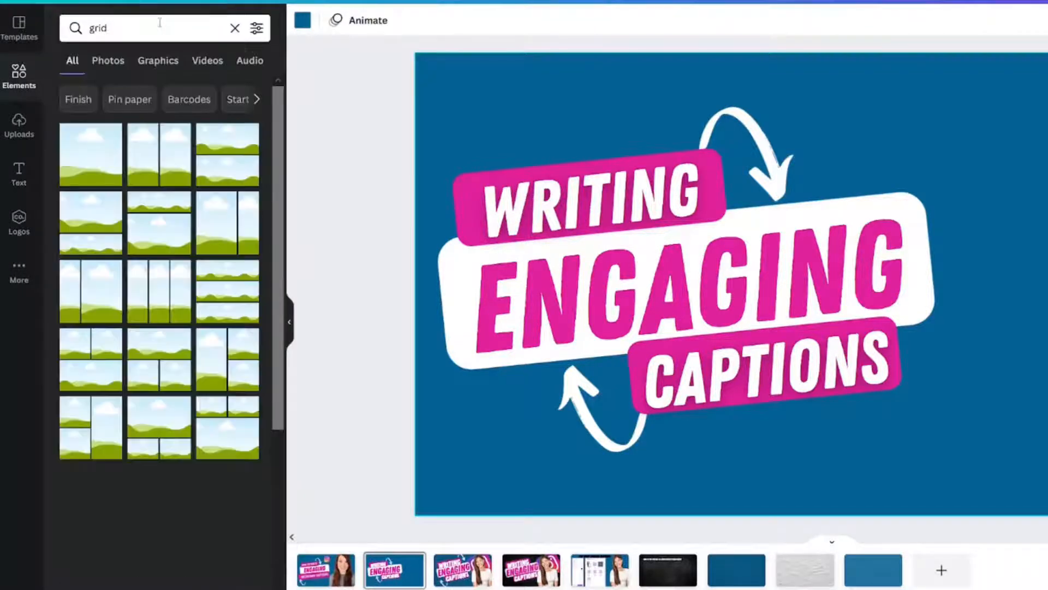
{"action": "left_click_drag", "start_coordinate": [75, 158], "coordinate": [430, 351]}
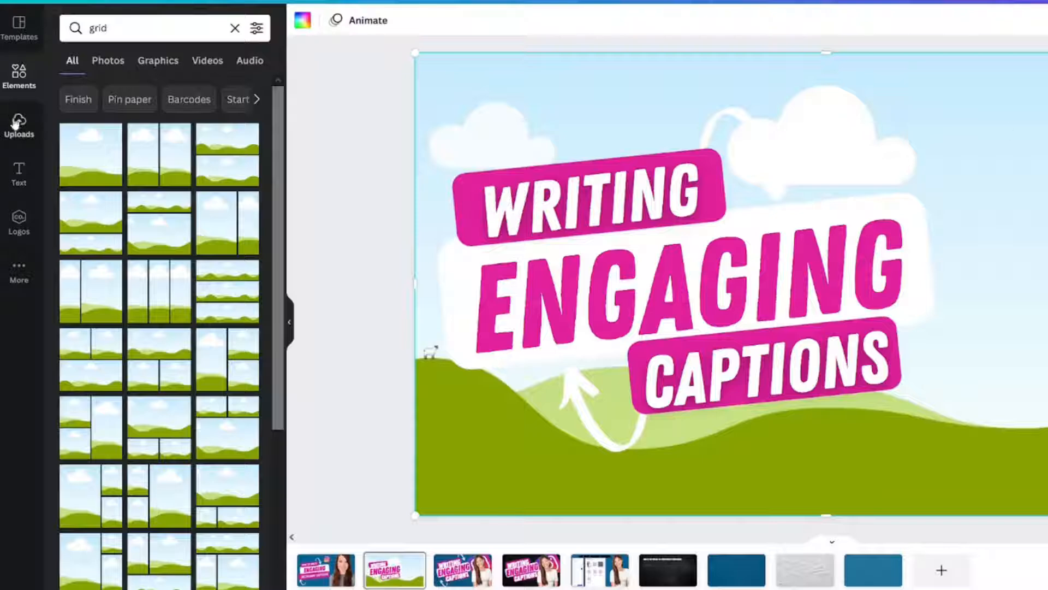
Search the photo elements for "black texture"
{"action": "double_click", "coordinate": [129, 19]}
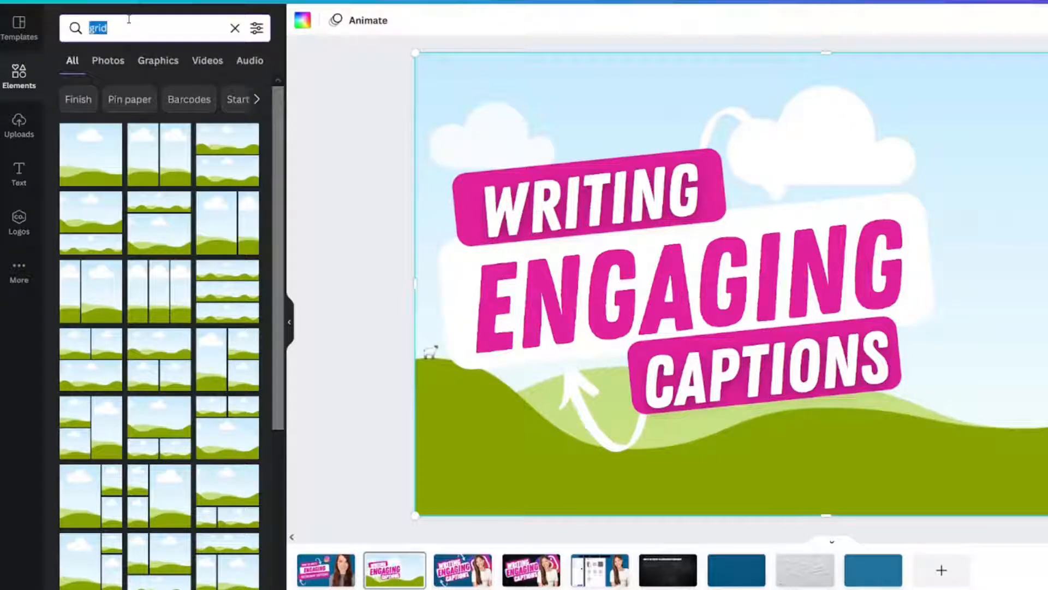
{"action": "type", "text": "black text"}
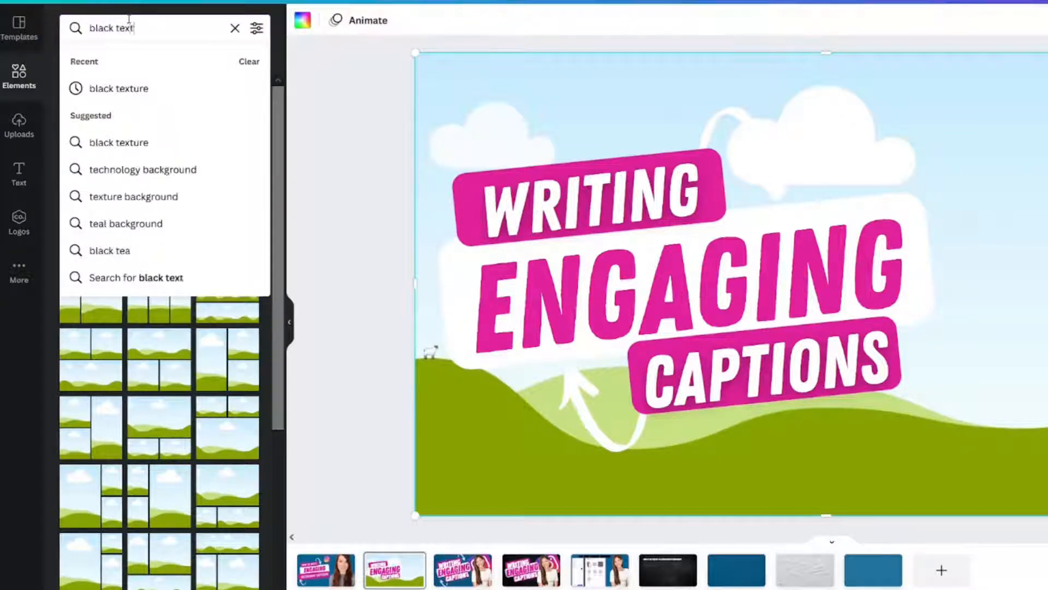
{"action": "type", "text": "ure"}
{"action": "key", "text": "Return"}
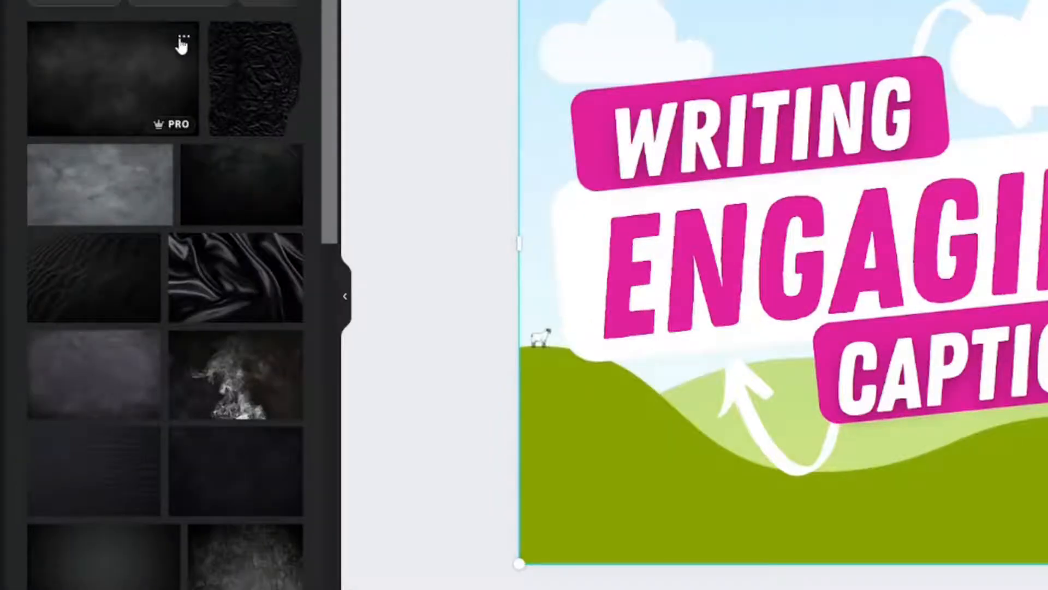
Fill the page grid with the photo "Black Texture Dark Slate Stone Background"
{"action": "left_click", "coordinate": [173, 135]}
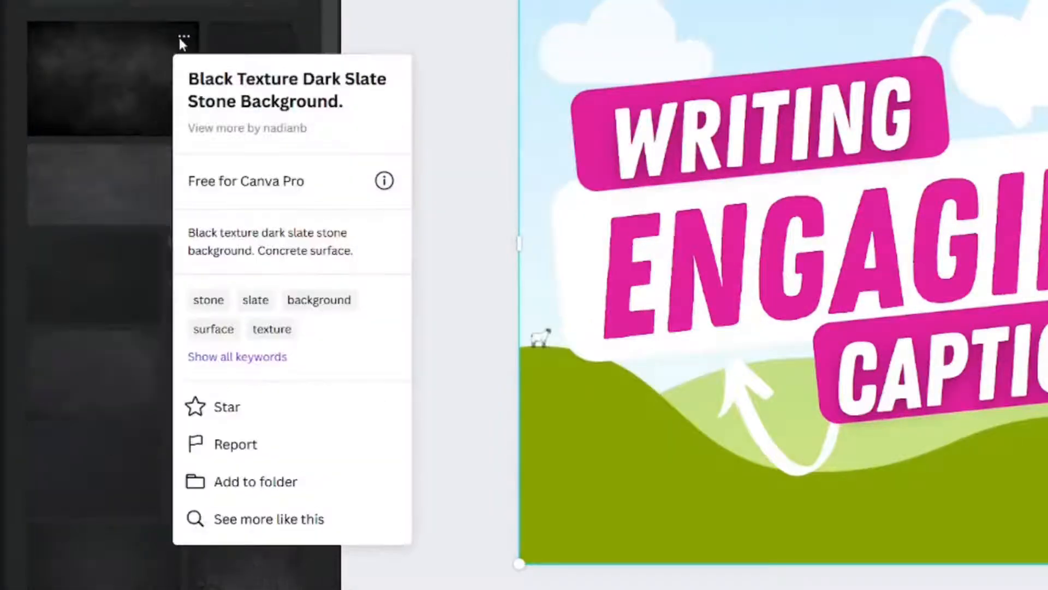
{"action": "left_click", "coordinate": [111, 63]}
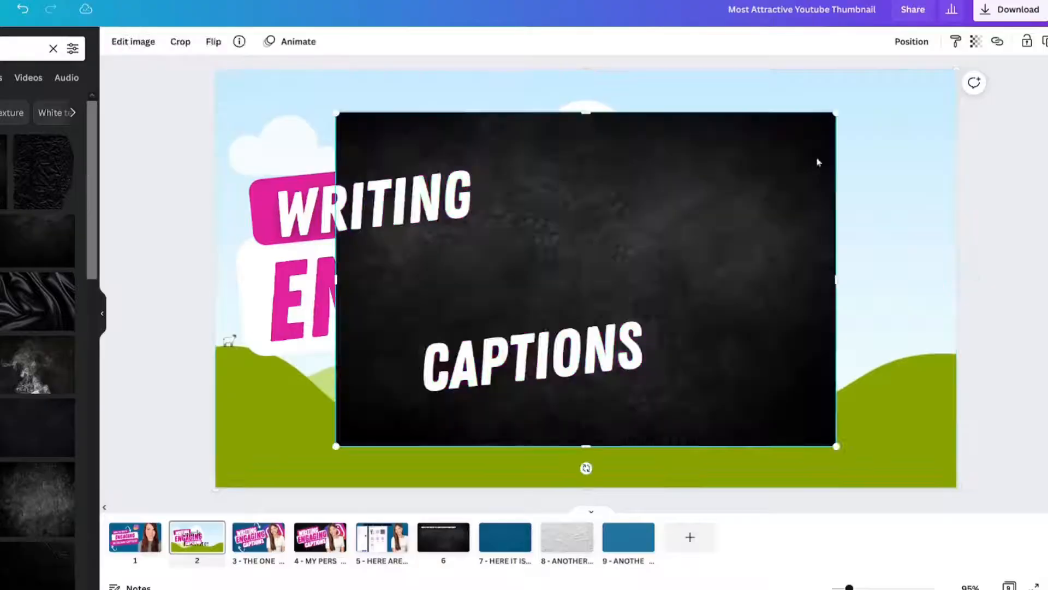
{"action": "left_click_drag", "start_coordinate": [726, 184], "coordinate": [783, 169]}
{"action": "left_click", "coordinate": [784, 173]}
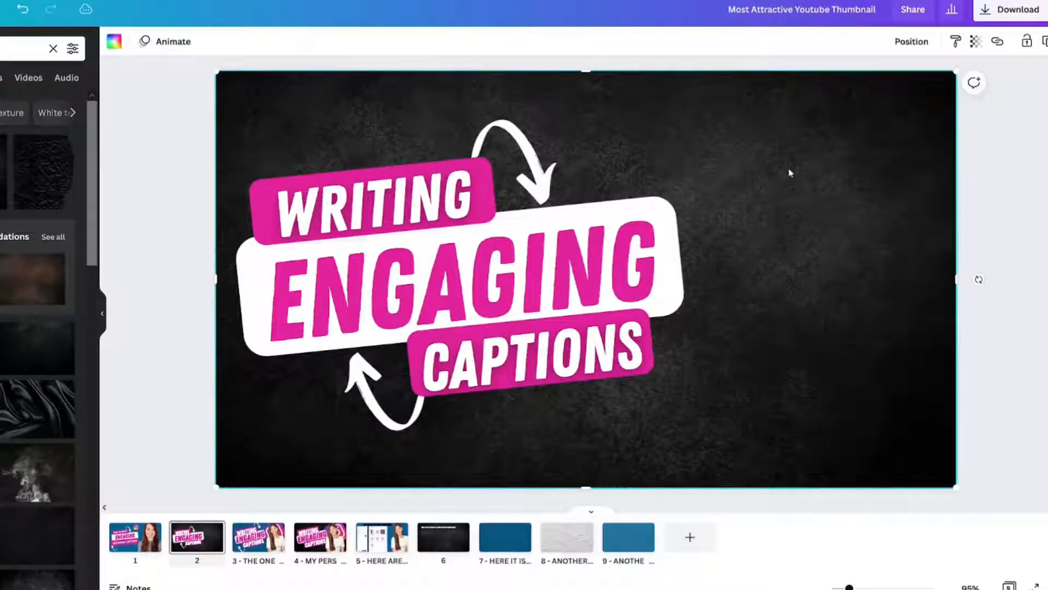
Set the texture photo's transparency to 33 and lock the textured background
{"action": "left_click", "coordinate": [975, 42]}
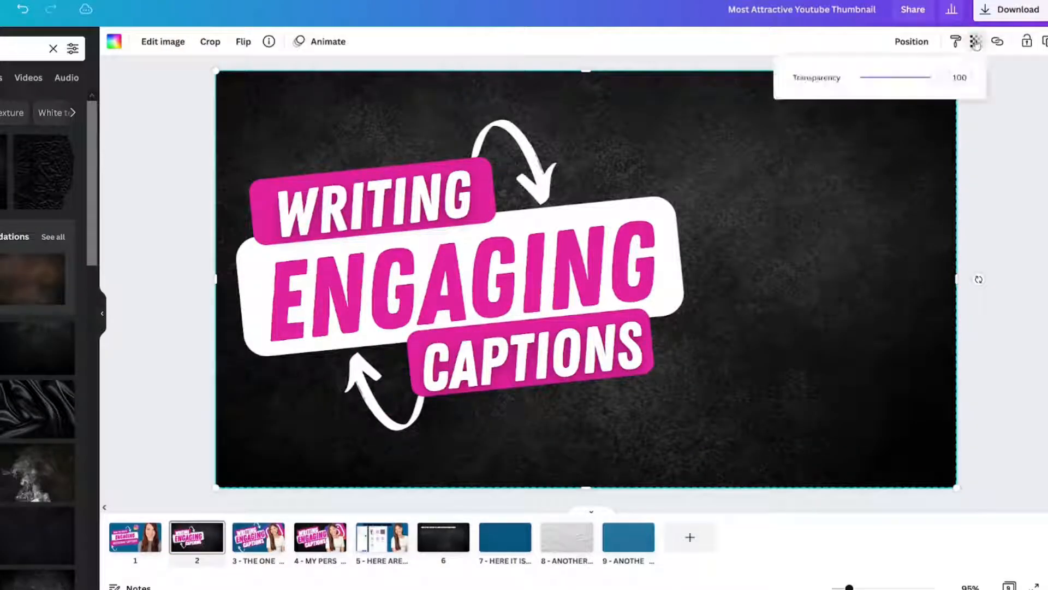
{"action": "left_click_drag", "start_coordinate": [934, 83], "coordinate": [886, 87]}
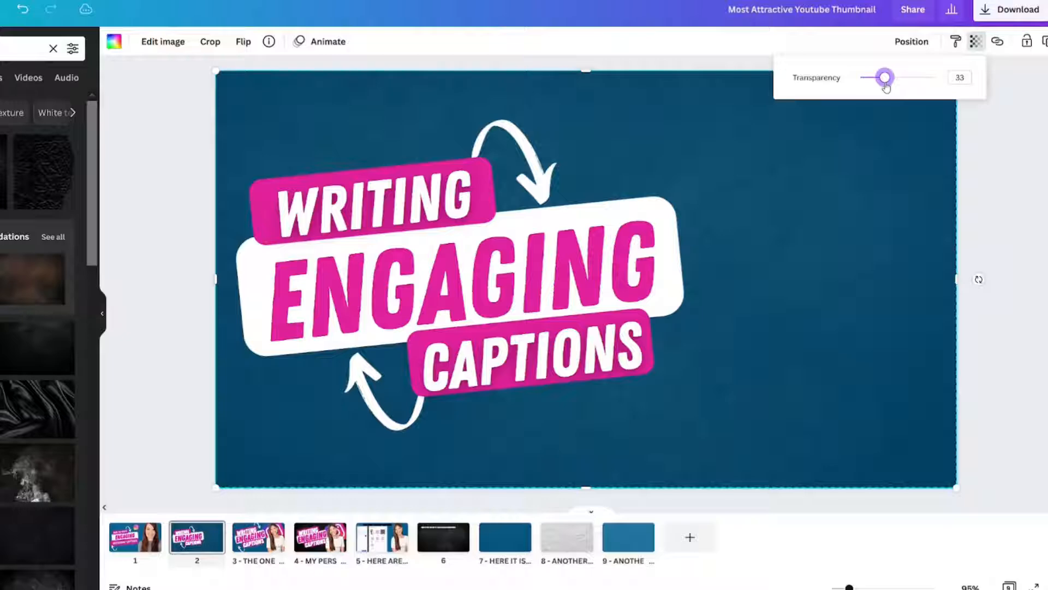
{"action": "left_click", "coordinate": [1003, 156]}
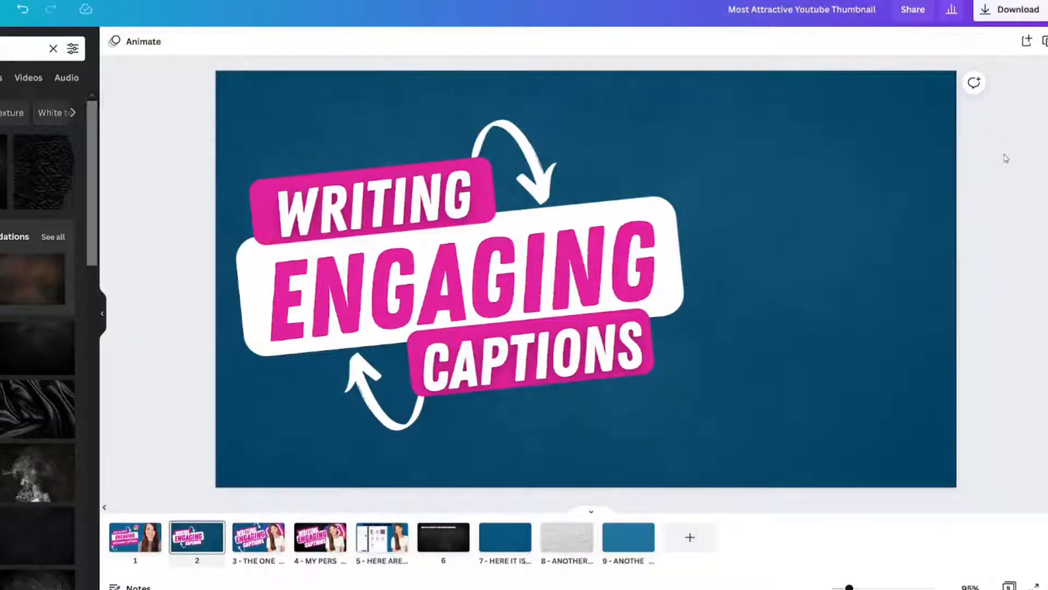
{"action": "key", "text": "ctrl+v"}
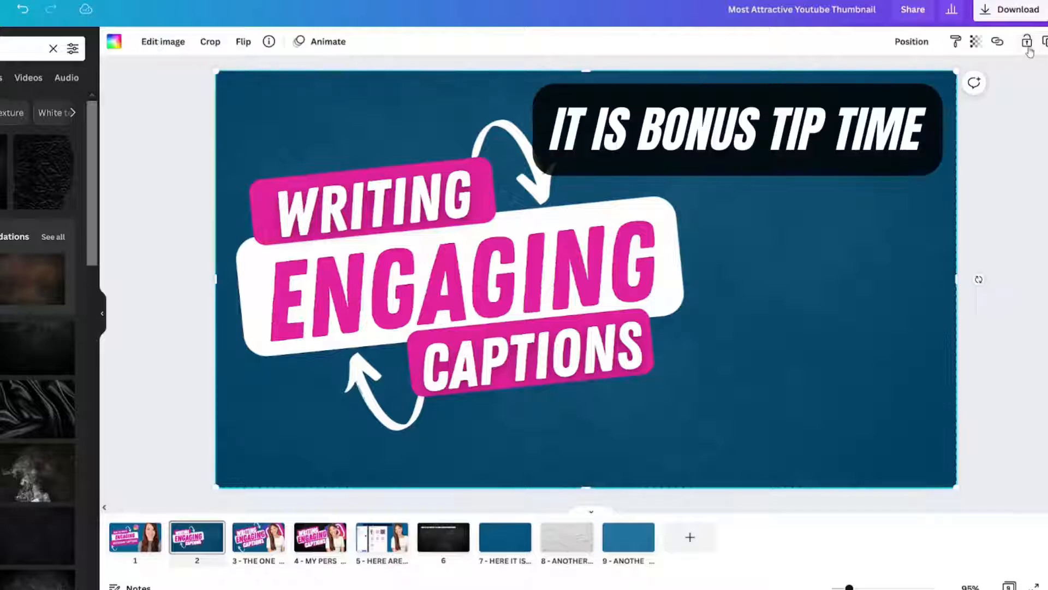
{"action": "left_click", "coordinate": [1023, 136]}
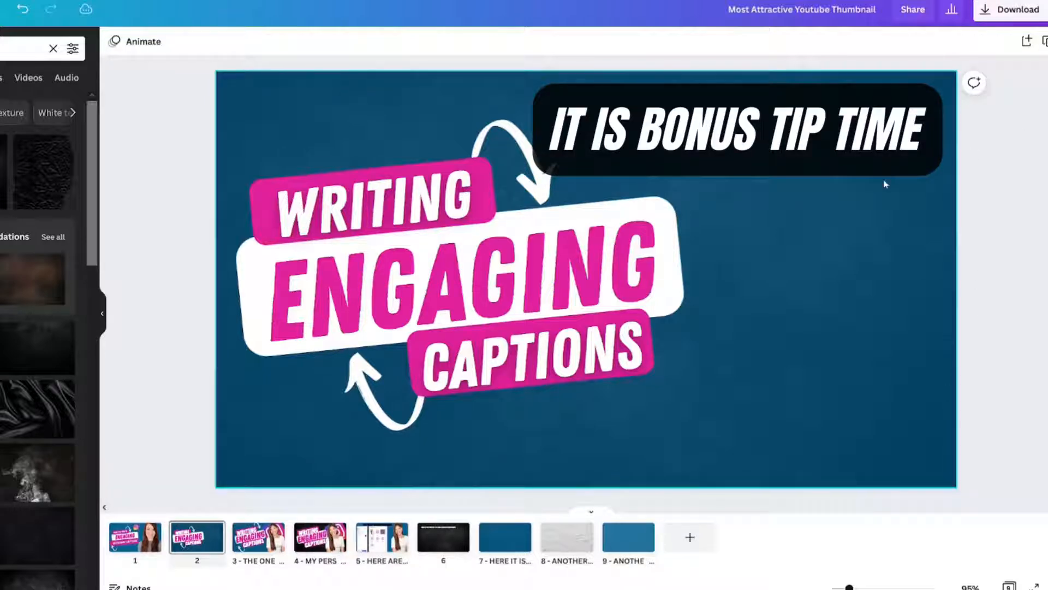
Try moving another dark texture photo over the locked background, and delete that photo
{"action": "left_click", "coordinate": [38, 580]}
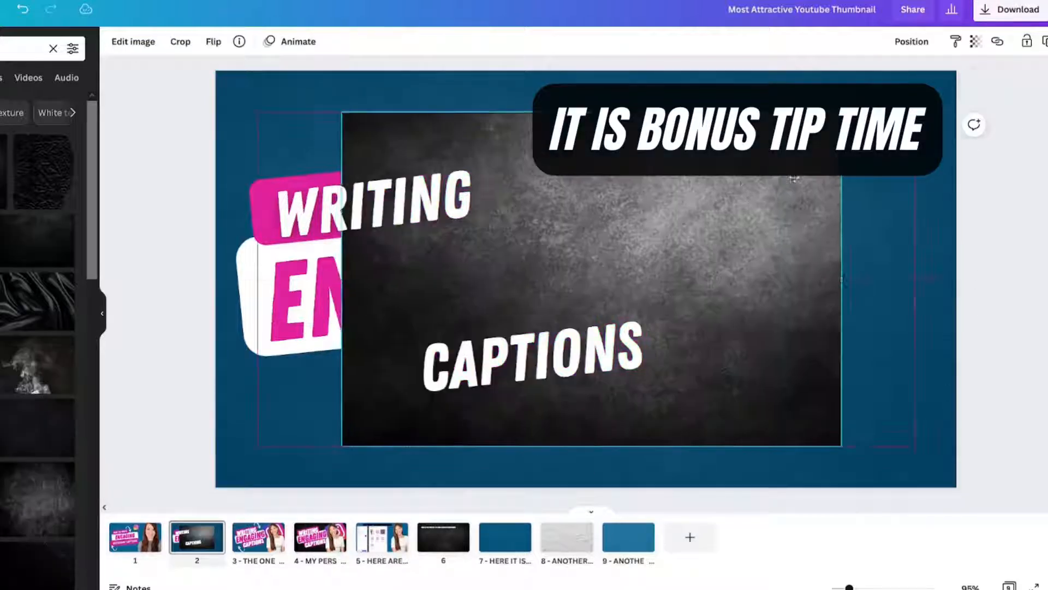
{"action": "left_click_drag", "start_coordinate": [587, 279], "coordinate": [672, 284]}
{"action": "left_click_drag", "start_coordinate": [820, 126], "coordinate": [843, 167]}
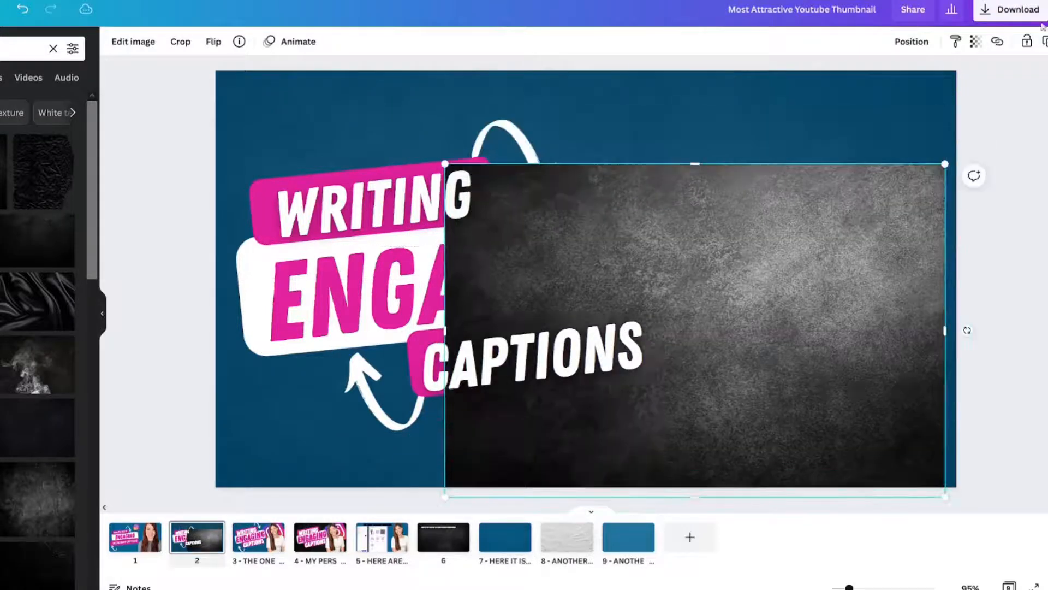
{"action": "left_click", "coordinate": [878, 130]}
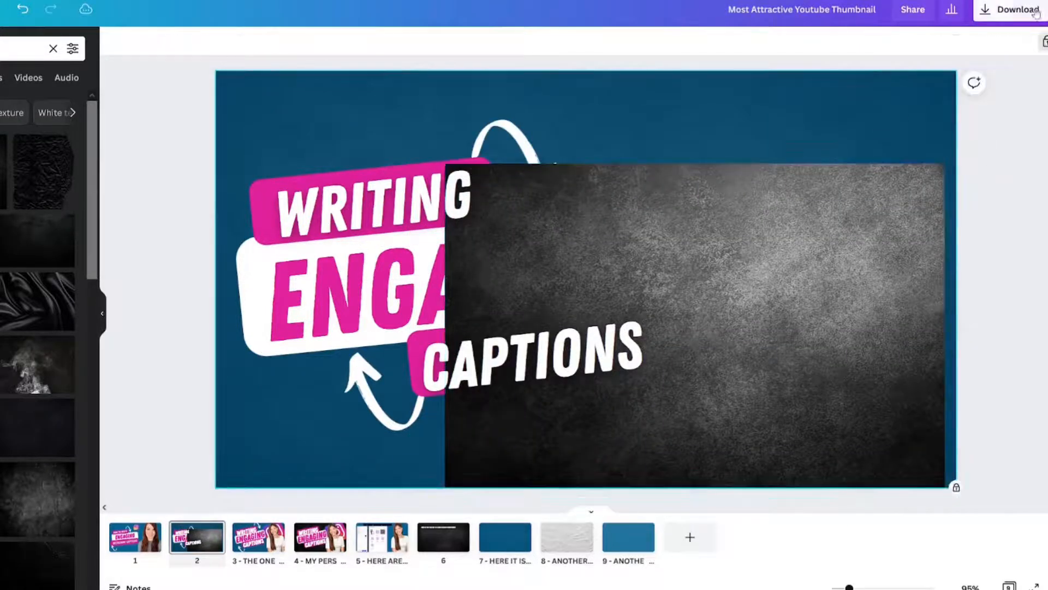
{"action": "left_click", "coordinate": [1045, 42]}
{"action": "left_click_drag", "start_coordinate": [890, 212], "coordinate": [896, 181]}
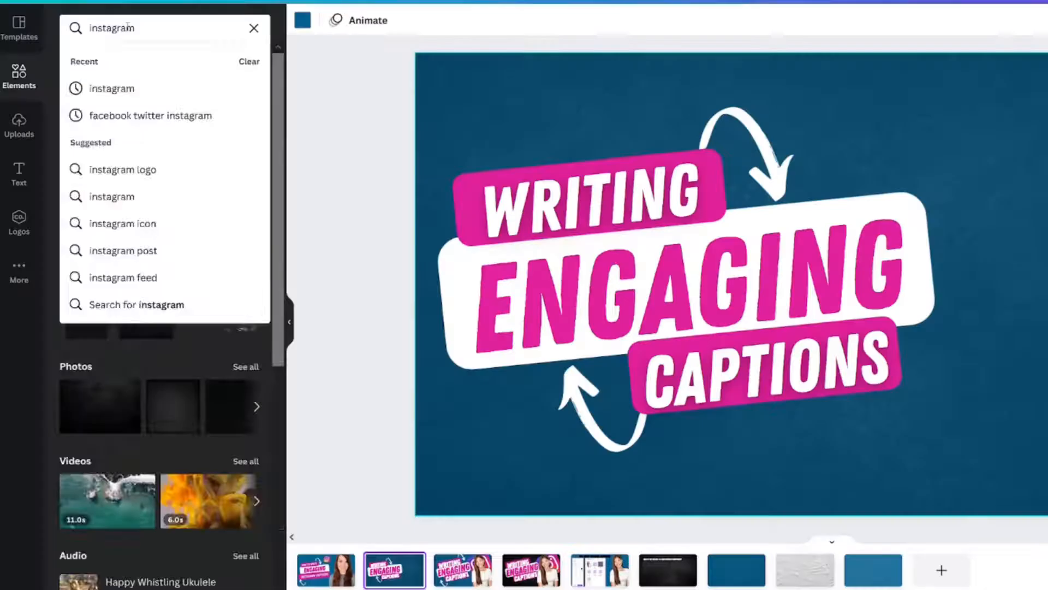
Add the gradient icon from an "instagram" element search and place it tilted clockwise in the thumbnail's upper-right area
{"action": "key", "text": "Return"}
{"action": "left_click", "coordinate": [91, 154]}
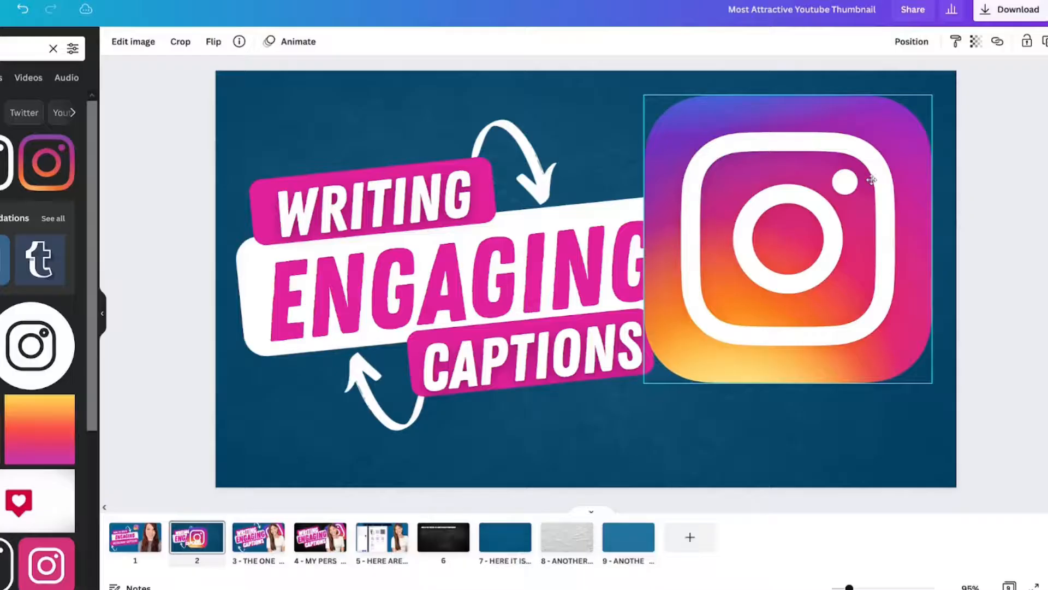
{"action": "left_click_drag", "start_coordinate": [872, 180], "coordinate": [872, 180]}
{"action": "left_click_drag", "start_coordinate": [922, 367], "coordinate": [902, 349]}
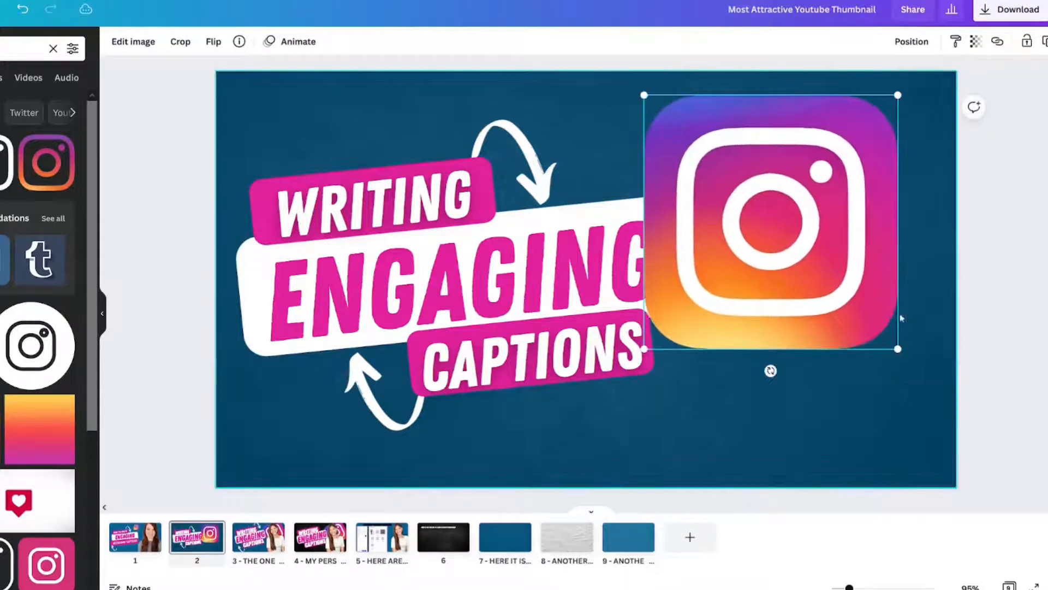
{"action": "left_click_drag", "start_coordinate": [770, 371], "coordinate": [721, 366]}
{"action": "left_click_drag", "start_coordinate": [776, 249], "coordinate": [835, 239]}
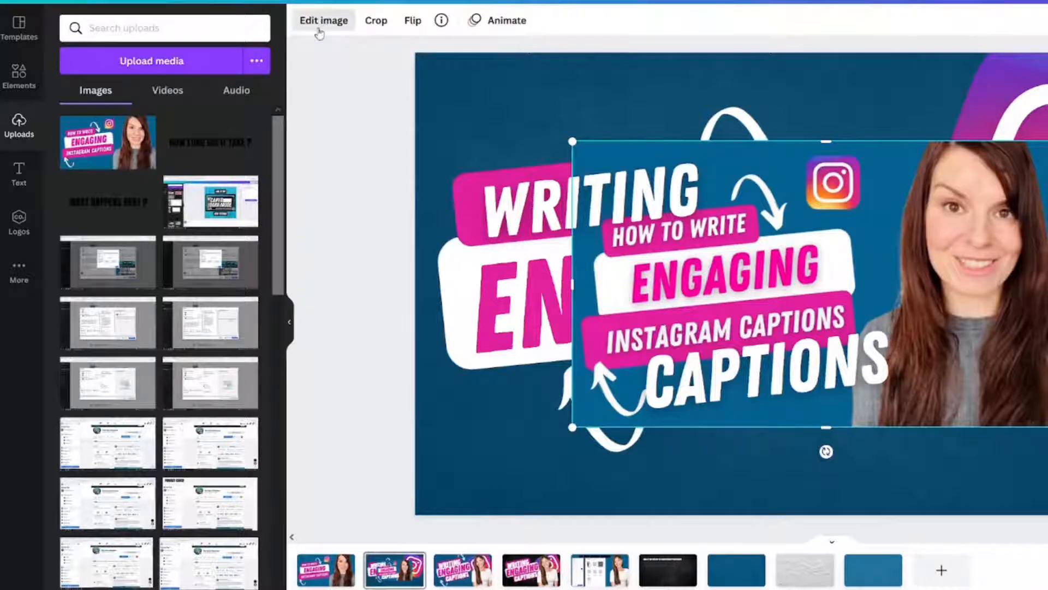
Remove the background from the woman's portrait photo with Background Remover
{"action": "left_click", "coordinate": [323, 21]}
{"action": "left_click", "coordinate": [114, 250]}
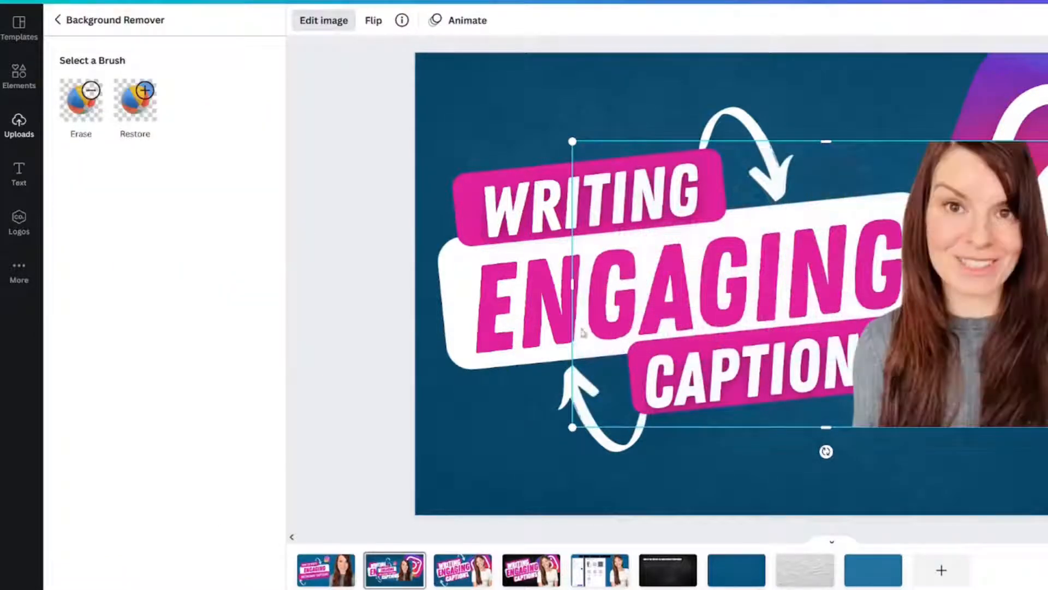
{"action": "left_click", "coordinate": [58, 21]}
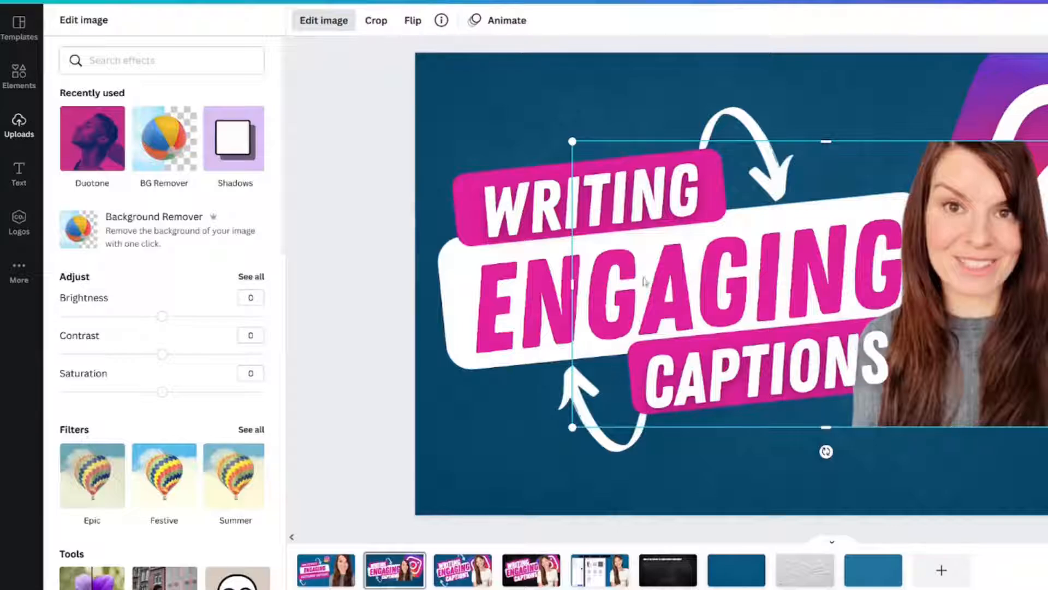
Trim the portrait's empty left side, place it in the page's lower-right corner and enlarge it to full page height
{"action": "left_click_drag", "start_coordinate": [574, 282], "coordinate": [639, 282]}
{"action": "left_click_drag", "start_coordinate": [733, 267], "coordinate": [885, 354]}
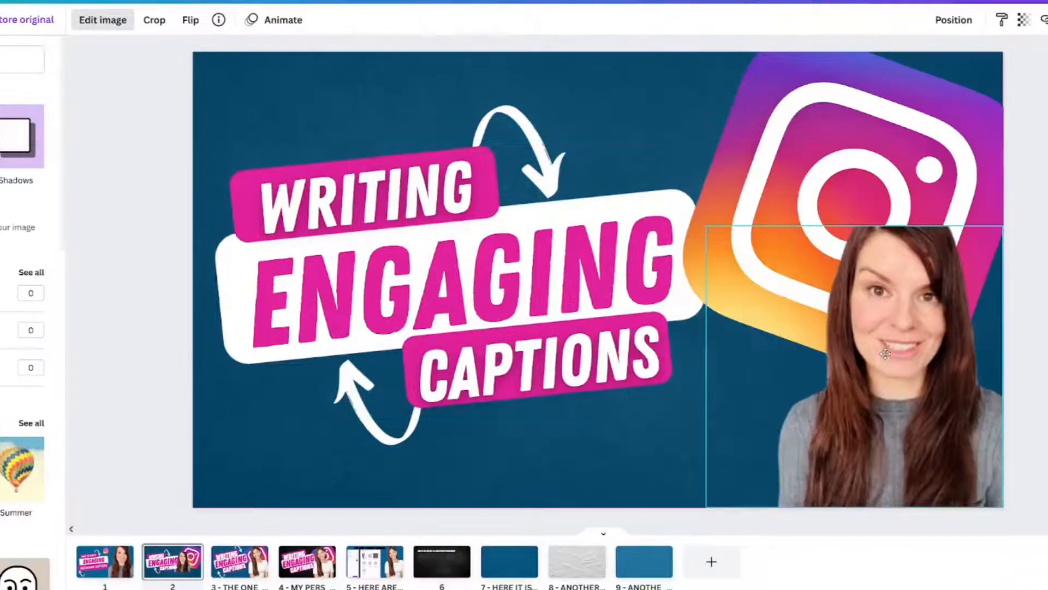
{"action": "left_click_drag", "start_coordinate": [704, 224], "coordinate": [594, 119]}
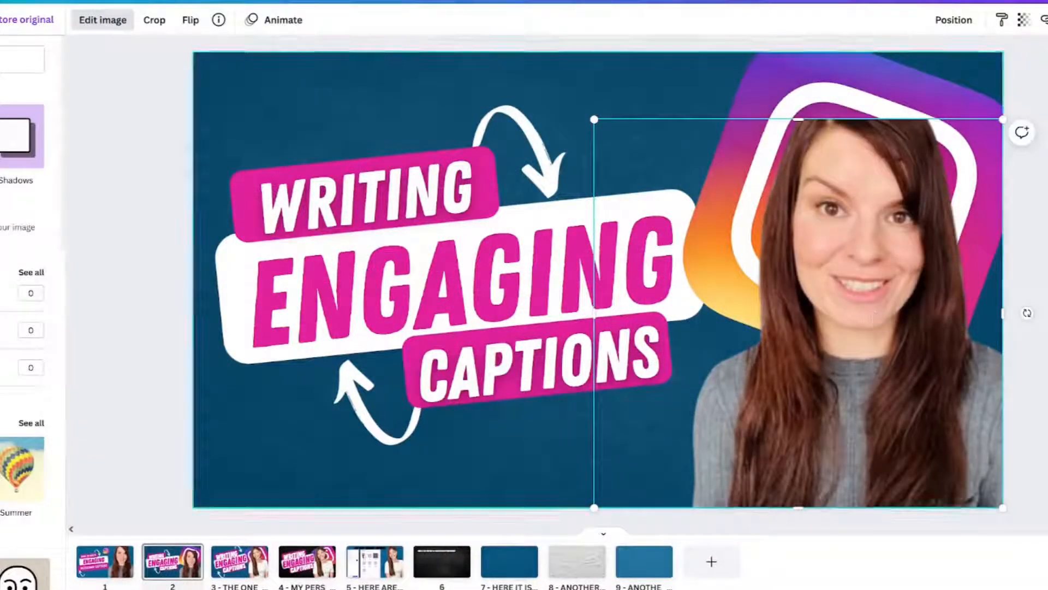
{"action": "left_click_drag", "start_coordinate": [593, 119], "coordinate": [538, 52]}
Send the portrait backward behind the Instagram icon and move the icon left, beside the woman's face
{"action": "right_click", "coordinate": [839, 219]}
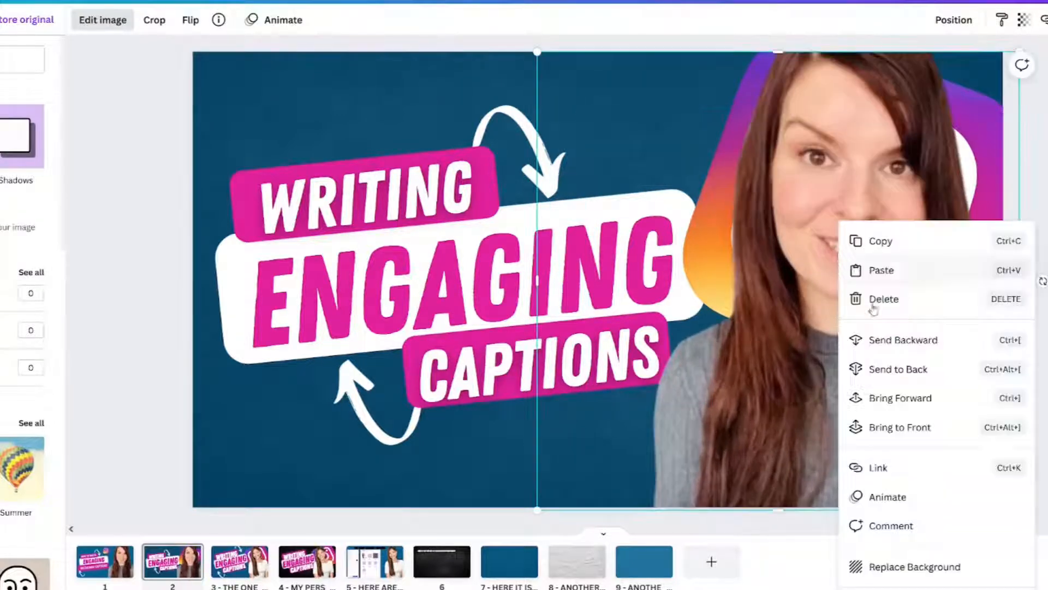
{"action": "left_click", "coordinate": [885, 341]}
{"action": "left_click", "coordinate": [786, 250]}
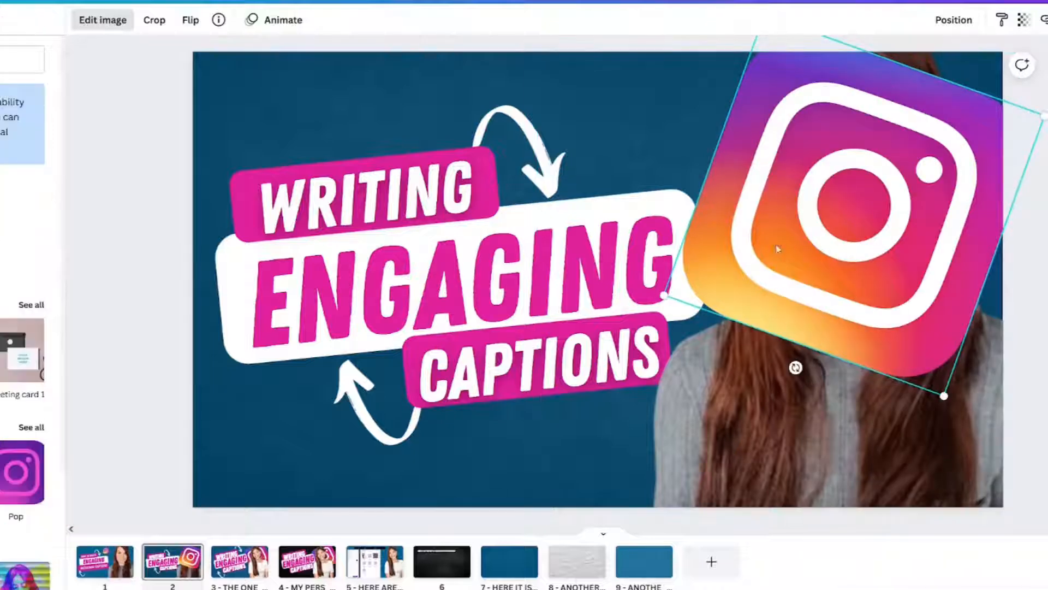
{"action": "left_click_drag", "start_coordinate": [832, 238], "coordinate": [710, 198]}
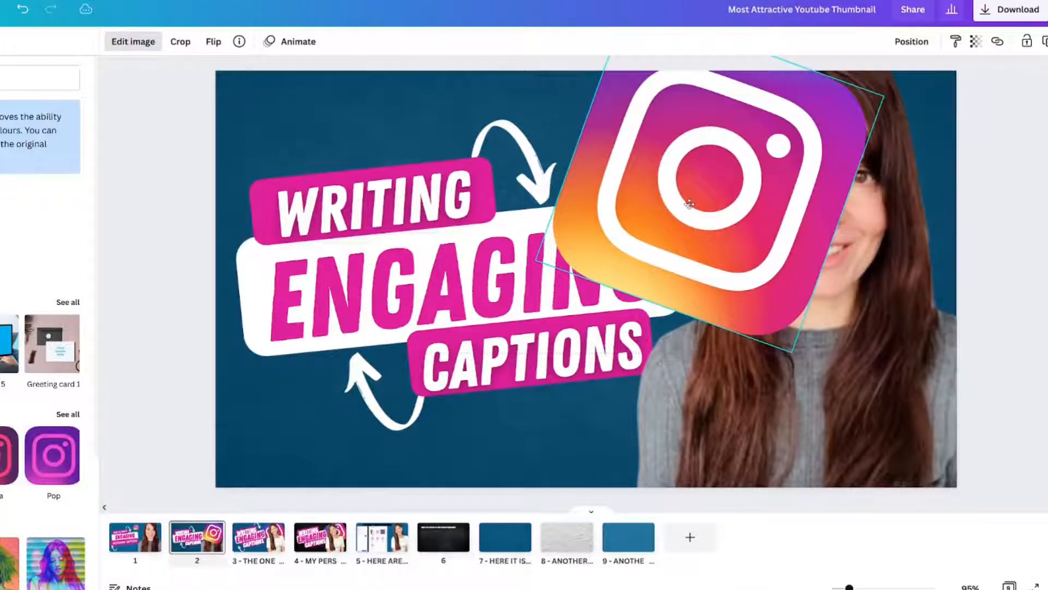
Bring the portrait forward so it overlaps the Instagram icon
{"action": "left_click", "coordinate": [937, 401]}
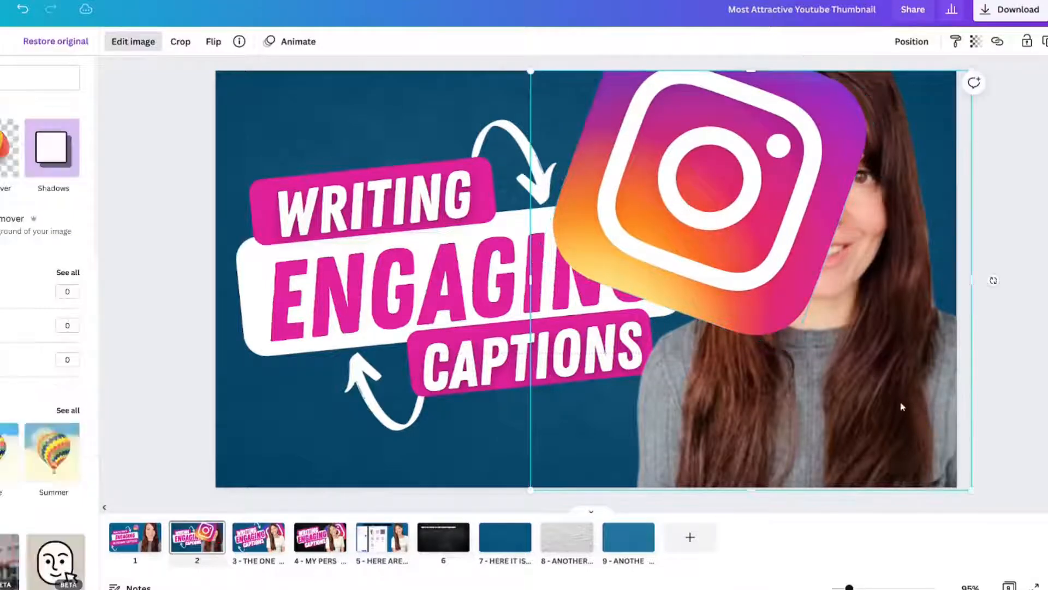
{"action": "right_click", "coordinate": [900, 419]}
{"action": "left_click", "coordinate": [953, 415]}
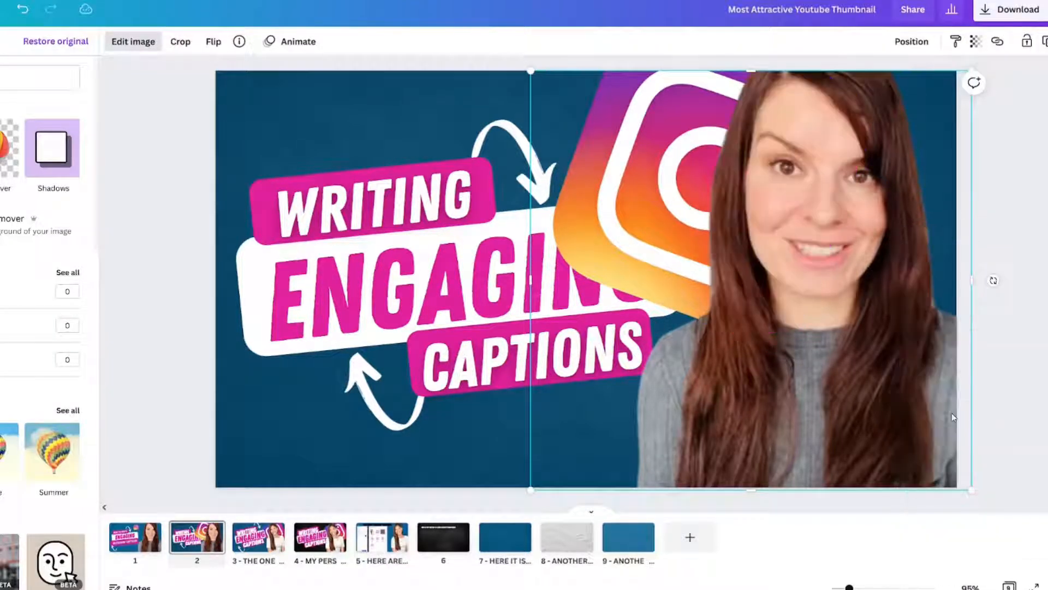
Move the portrait aside and layer the Instagram icon behind the title boxes but above the background texture
{"action": "left_click", "coordinate": [632, 131]}
{"action": "right_click", "coordinate": [626, 155]}
{"action": "left_click_drag", "start_coordinate": [813, 192], "coordinate": [234, 291]}
{"action": "right_click", "coordinate": [652, 196]}
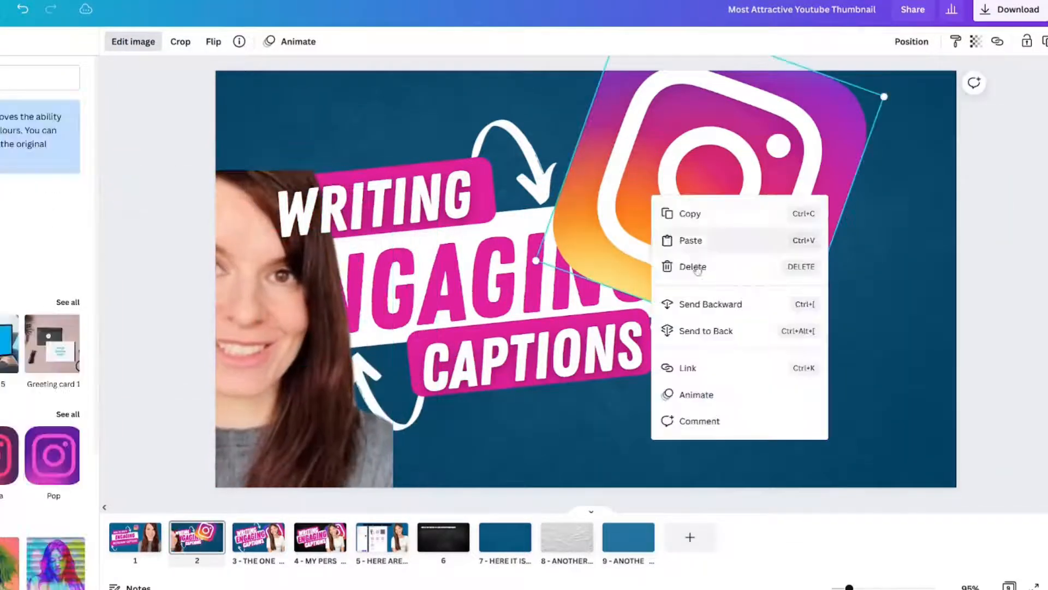
{"action": "left_click", "coordinate": [705, 330]}
{"action": "right_click", "coordinate": [871, 83]}
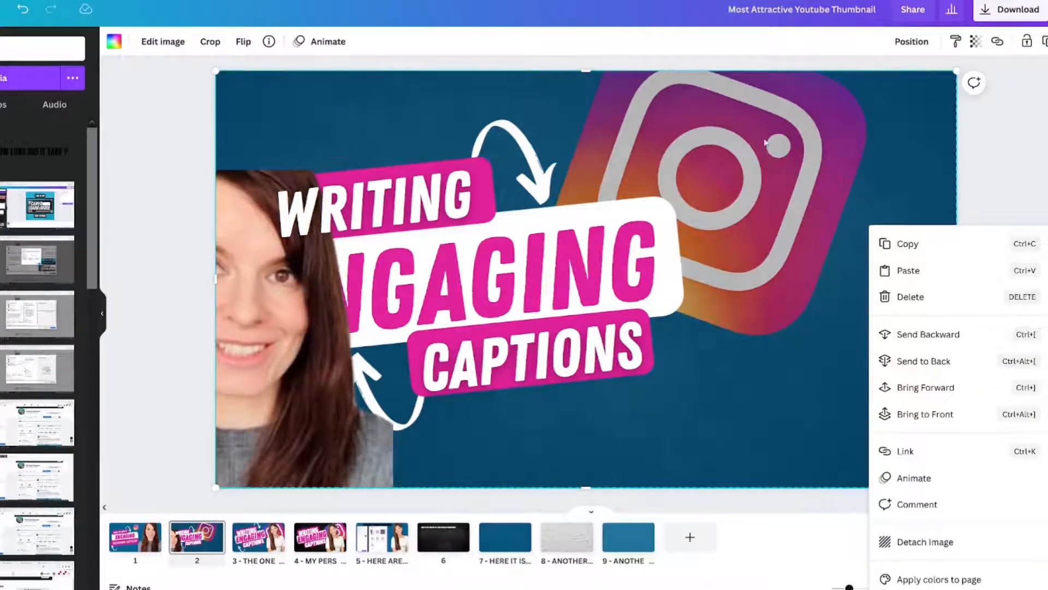
{"action": "left_click", "coordinate": [939, 340]}
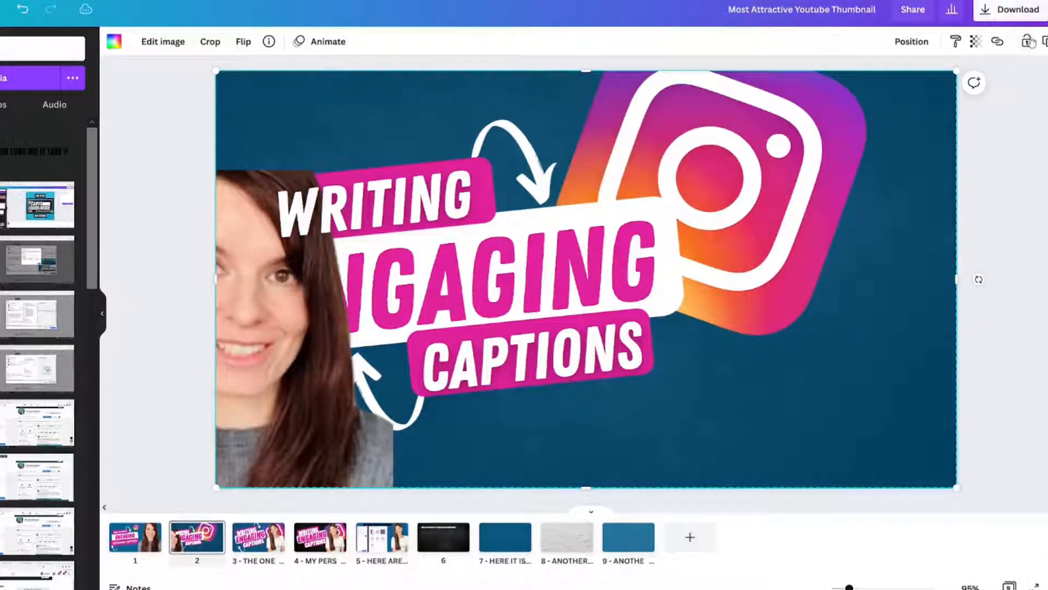
Move the portrait back to the page's right side so it partly covers the Instagram icon
{"action": "left_click", "coordinate": [852, 125]}
{"action": "left_click_drag", "start_coordinate": [221, 359], "coordinate": [918, 240]}
{"action": "left_click_drag", "start_coordinate": [899, 247], "coordinate": [865, 237]}
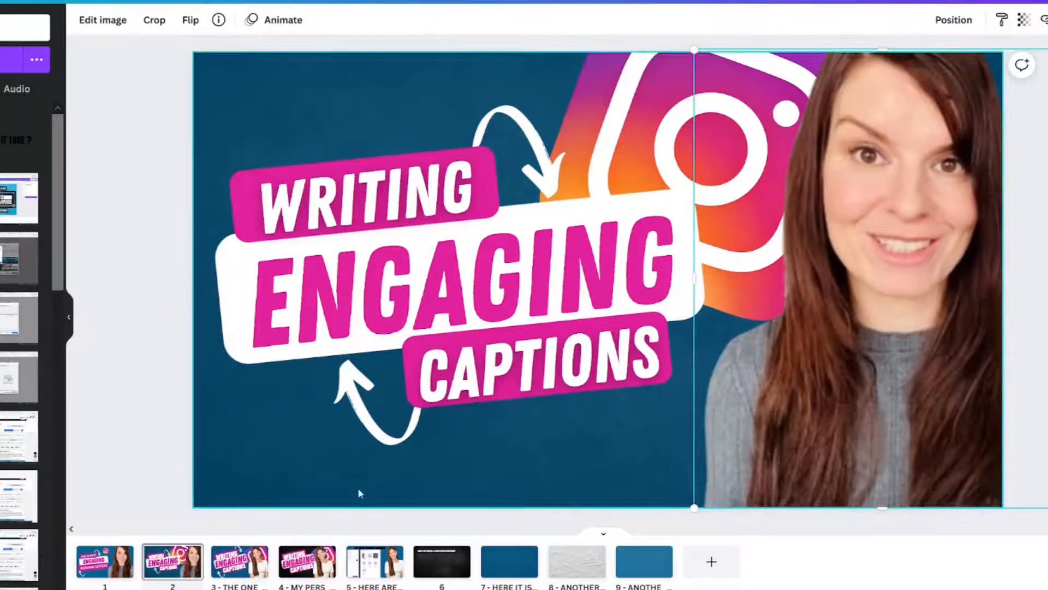
Check the drop shadow numbers on page 5 and return to page 2
{"action": "left_click", "coordinate": [383, 568]}
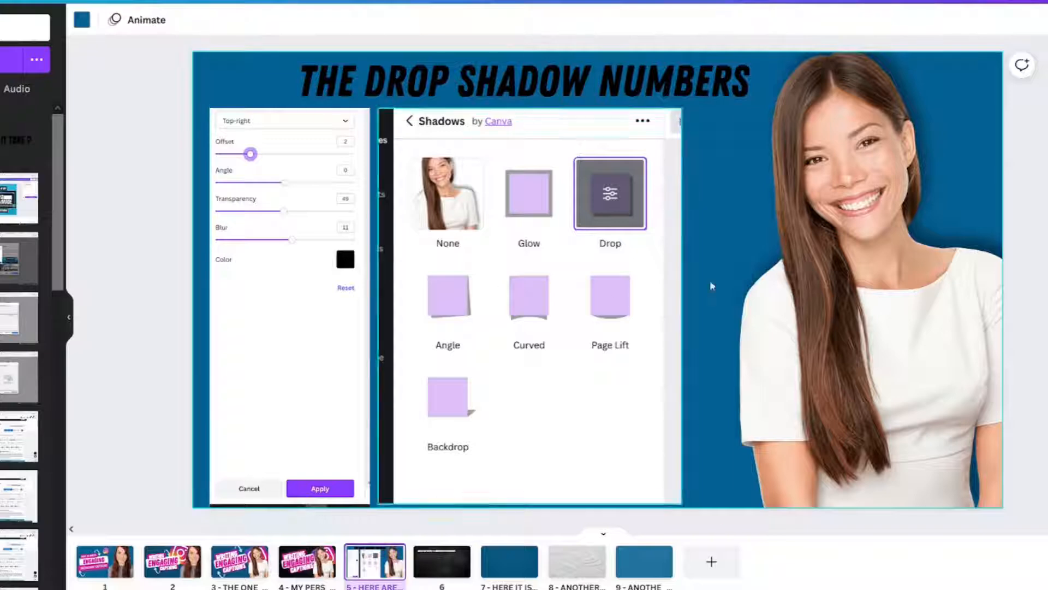
{"action": "mouse_move", "coordinate": [930, 313]}
{"action": "left_mouse_down"}
{"action": "mouse_move", "coordinate": [872, 325]}
{"action": "mouse_move", "coordinate": [921, 323]}
{"action": "left_mouse_up"}
{"action": "left_click", "coordinate": [158, 573]}
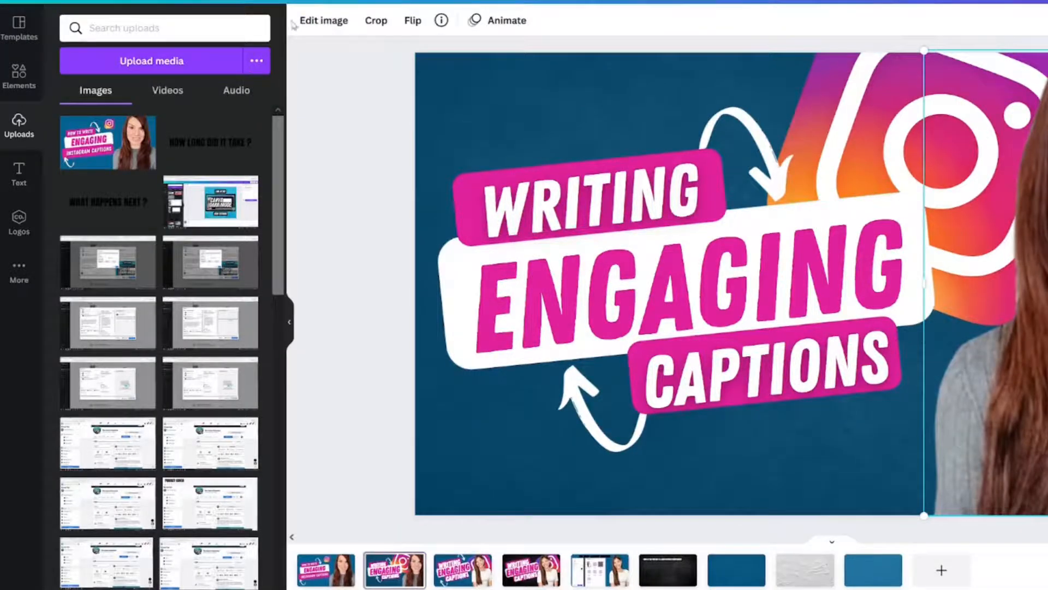
Give the portrait a Drop shadow with Top-left direction, lowering its transparency value and increasing its blur
{"action": "left_click", "coordinate": [306, 22]}
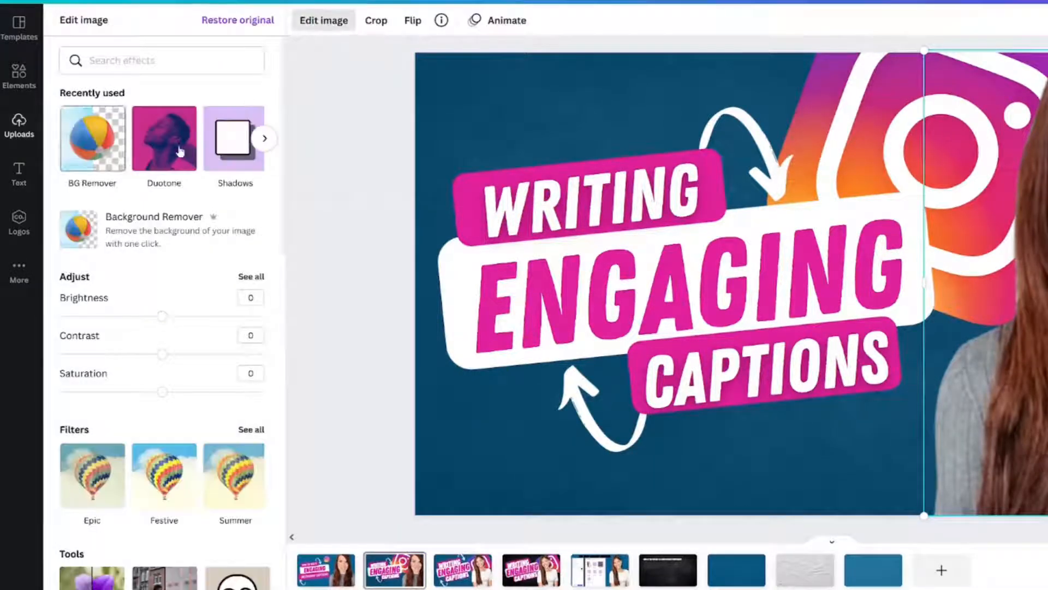
{"action": "left_click", "coordinate": [232, 145]}
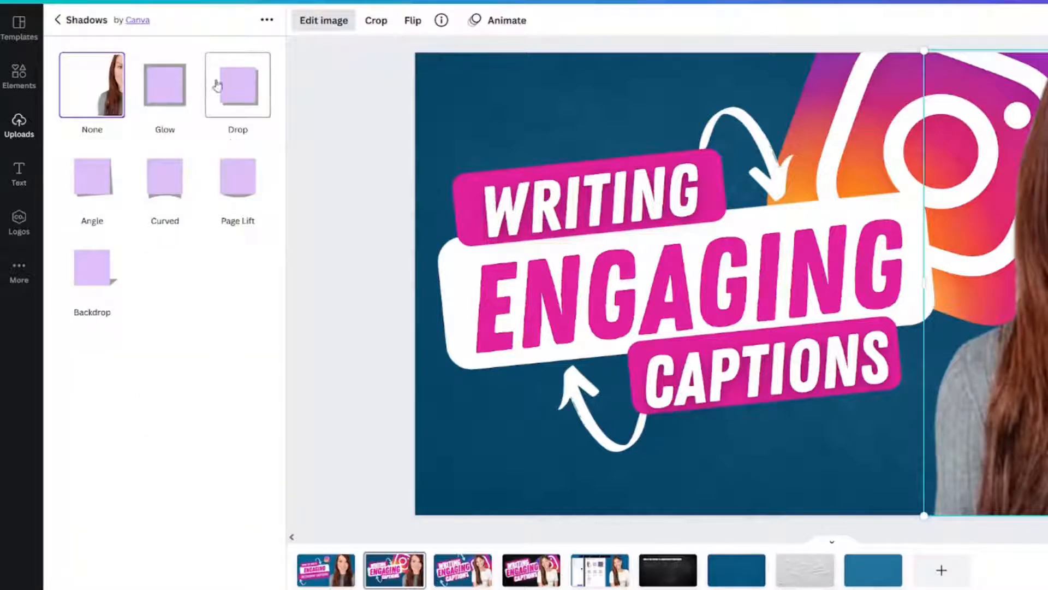
{"action": "left_click", "coordinate": [234, 84]}
{"action": "left_click", "coordinate": [236, 85]}
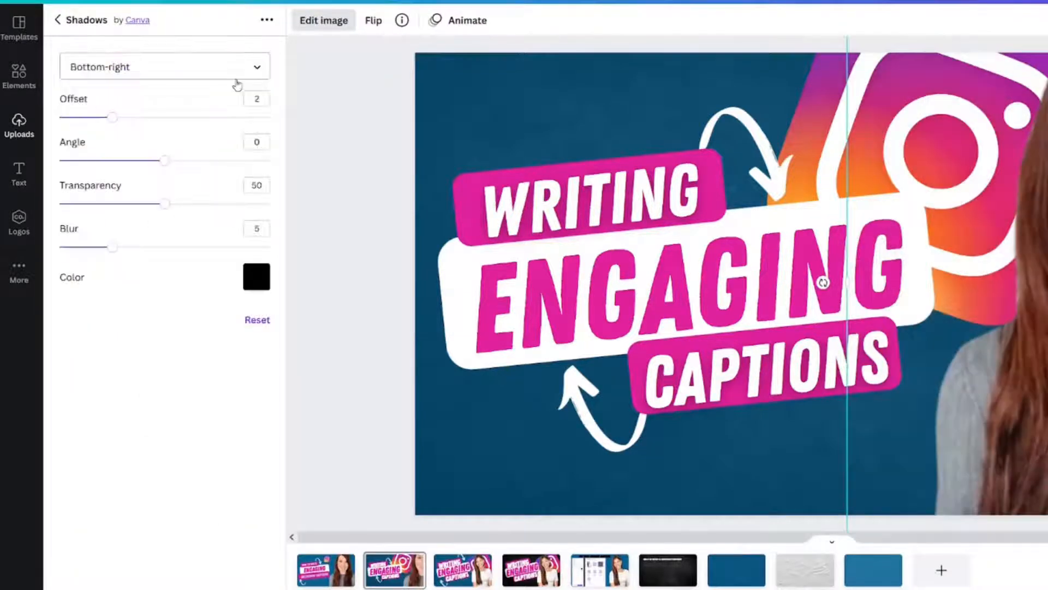
{"action": "left_click", "coordinate": [222, 77]}
{"action": "scroll", "coordinate": [177, 115], "scroll_direction": "down", "scroll_amount": 2}
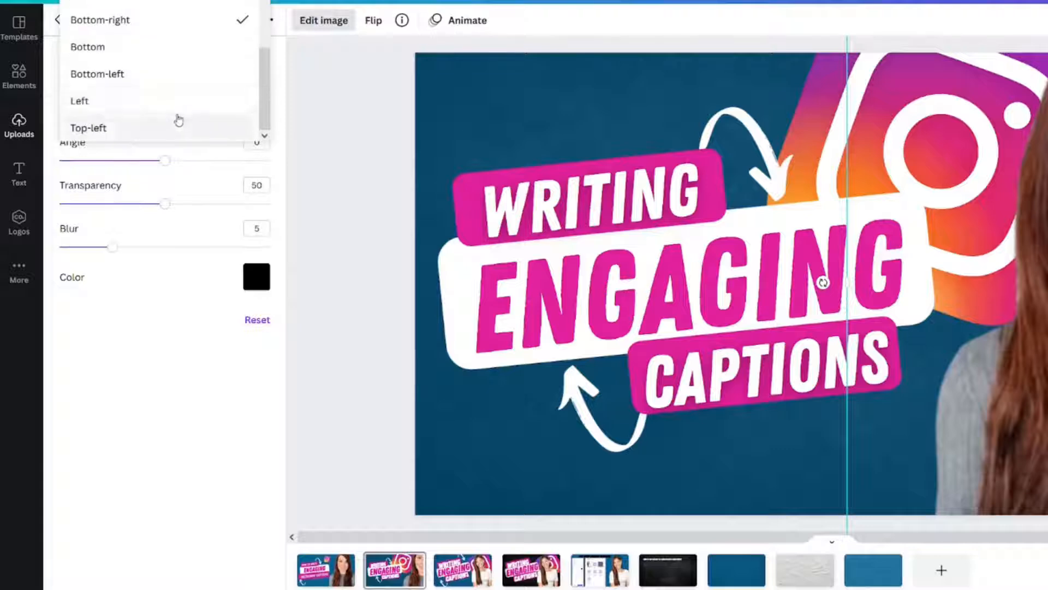
{"action": "left_click", "coordinate": [159, 127]}
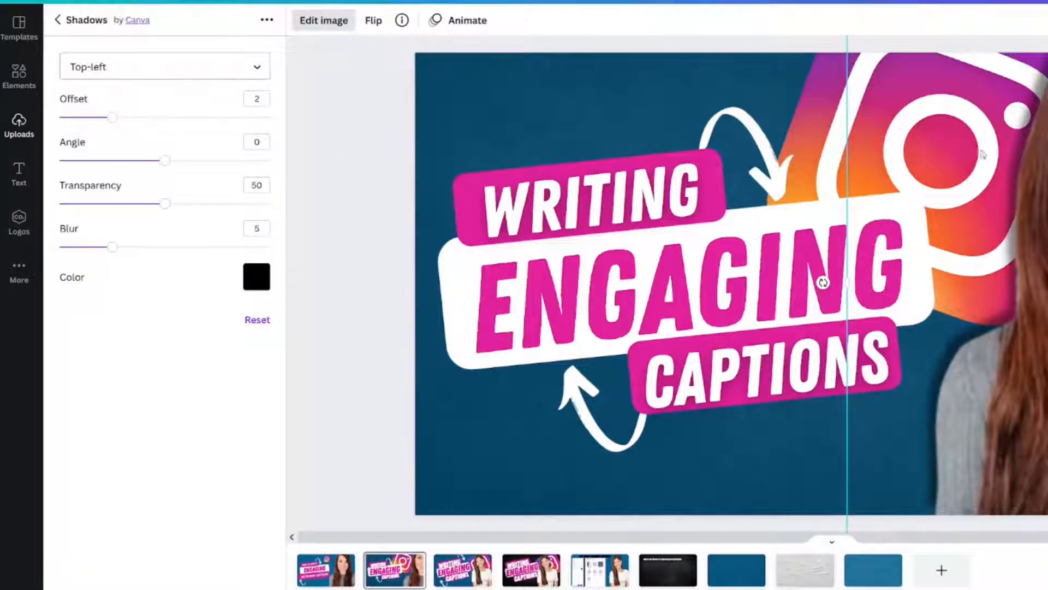
{"action": "left_click_drag", "start_coordinate": [165, 203], "coordinate": [142, 204]}
{"action": "left_click_drag", "start_coordinate": [112, 247], "coordinate": [218, 250]}
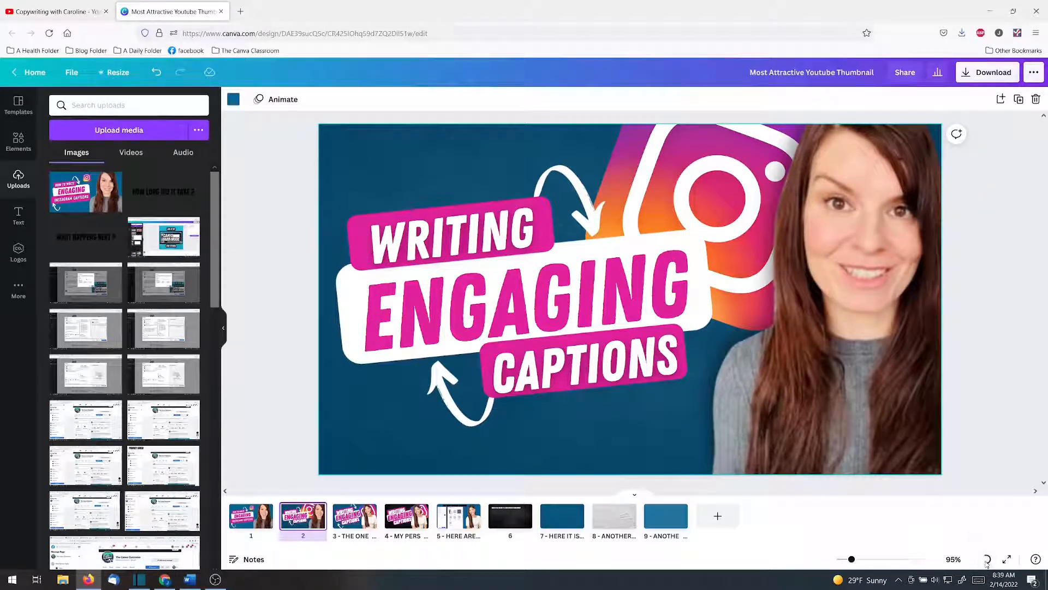
Check the thumbnail at small size in grid view and enlarge the WRITING text together with its pink box
{"action": "left_click", "coordinate": [985, 559]}
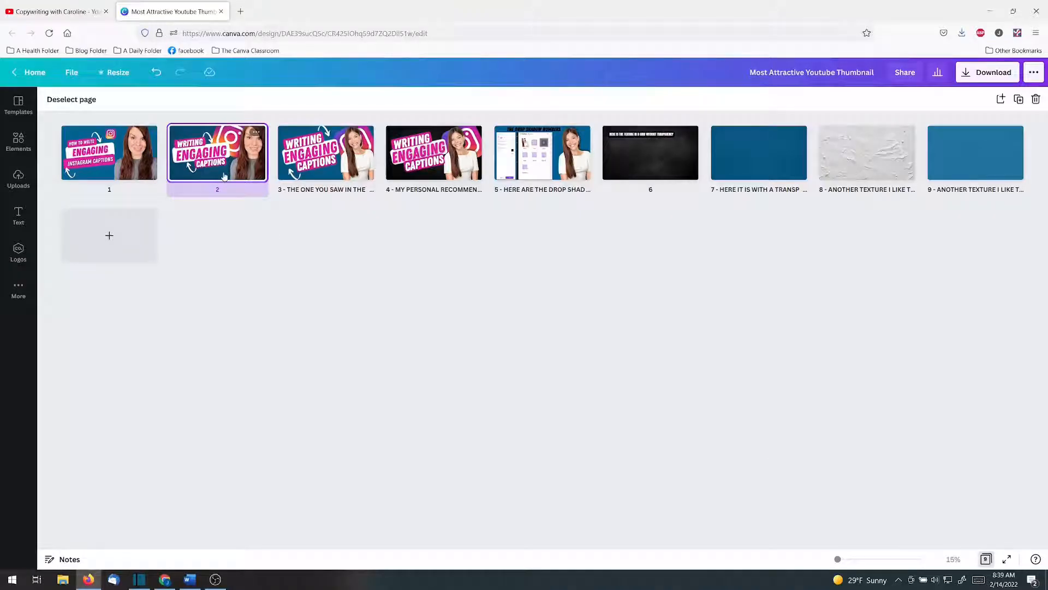
{"action": "left_click", "coordinate": [986, 560]}
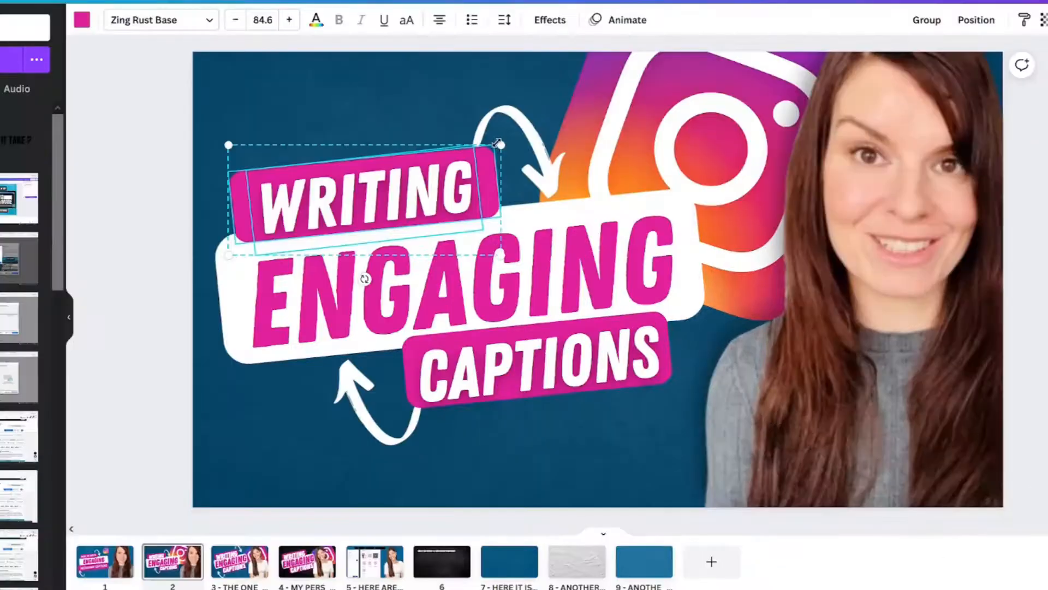
{"action": "left_click_drag", "start_coordinate": [500, 145], "coordinate": [564, 127]}
Copy the WRITING text's style onto CAPTIONS and widen the CAPTIONS text box to fit on one line
{"action": "left_click", "coordinate": [1024, 20]}
{"action": "left_click", "coordinate": [571, 369]}
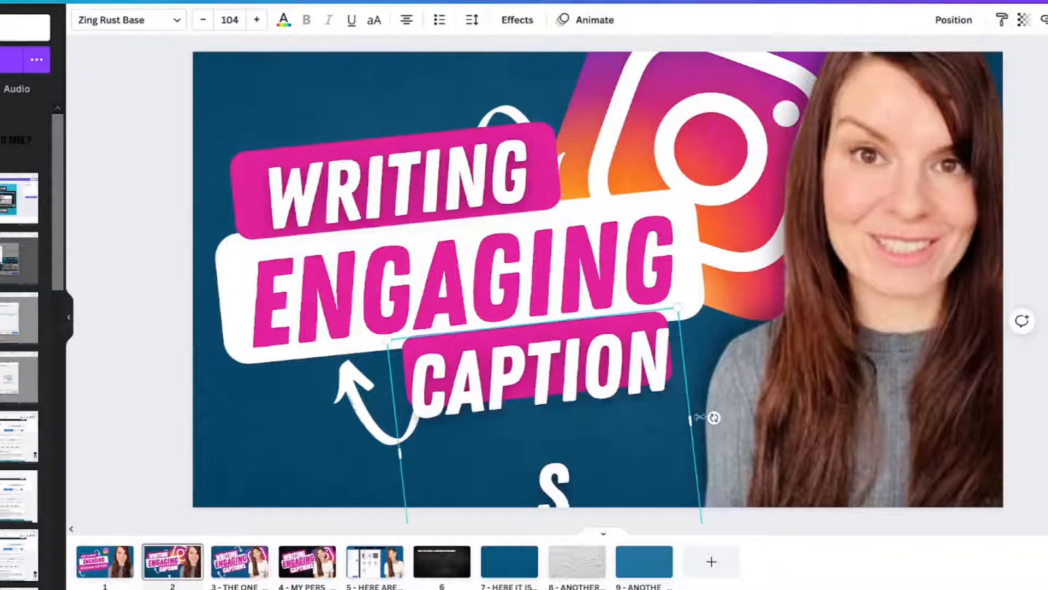
{"action": "left_click_drag", "start_coordinate": [693, 417], "coordinate": [763, 401]}
Replace the pink box behind CAPTIONS with a duplicate of the larger WRITING box and raise the upper arrow
{"action": "left_click_drag", "start_coordinate": [665, 383], "coordinate": [688, 519]}
{"action": "left_click", "coordinate": [612, 355]}
{"action": "key", "text": "Delete"}
{"action": "left_click", "coordinate": [543, 188]}
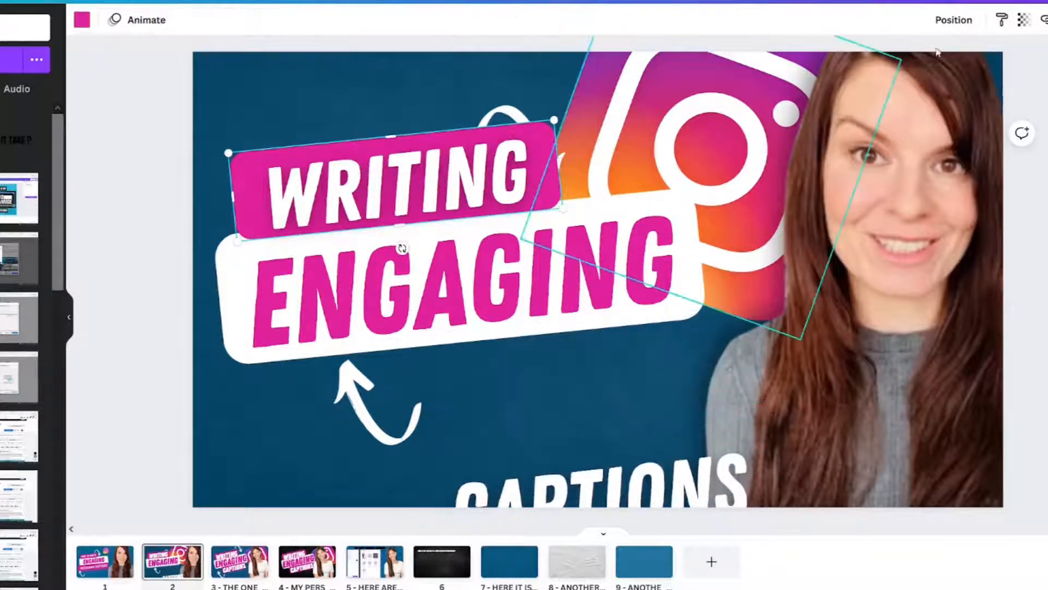
{"action": "key", "text": "ctrl+d"}
{"action": "left_click_drag", "start_coordinate": [463, 206], "coordinate": [574, 339]}
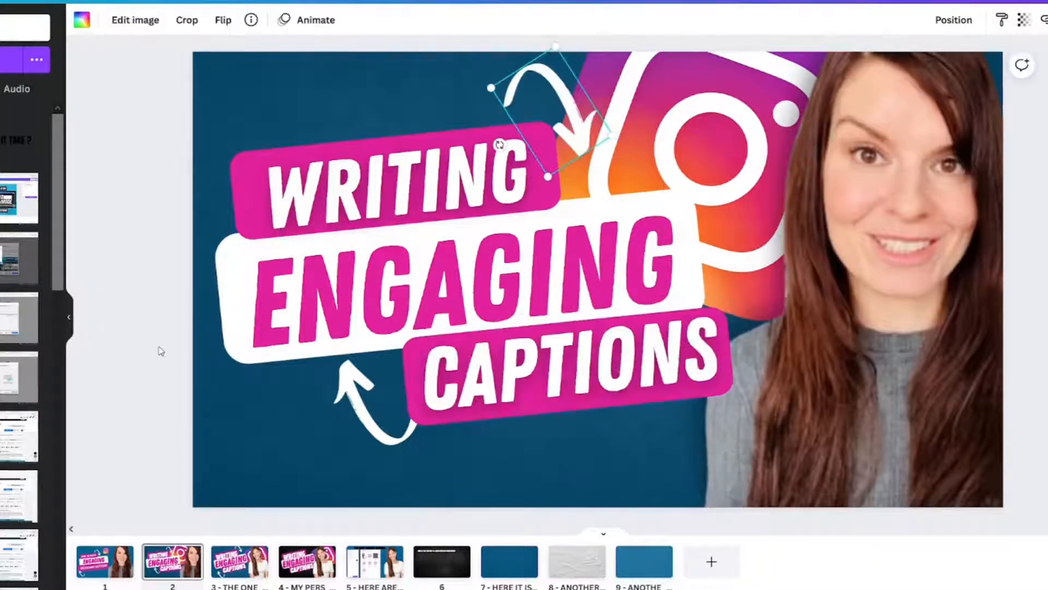
{"action": "left_click", "coordinate": [160, 351]}
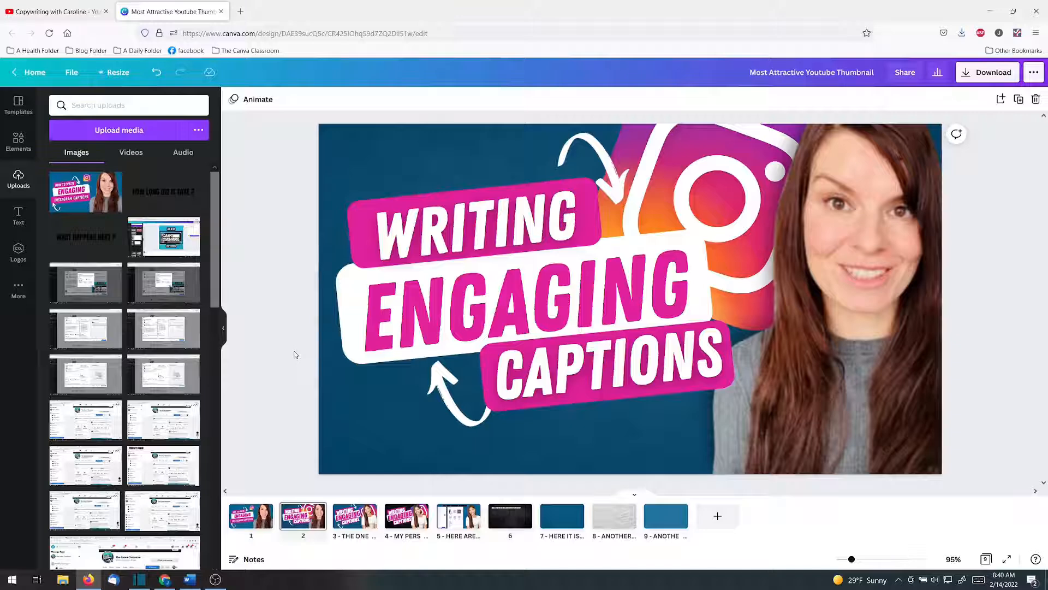
Unlock the background texture, change the page colour beneath it to black and adjust the texture's transparency
{"action": "left_click", "coordinate": [984, 558]}
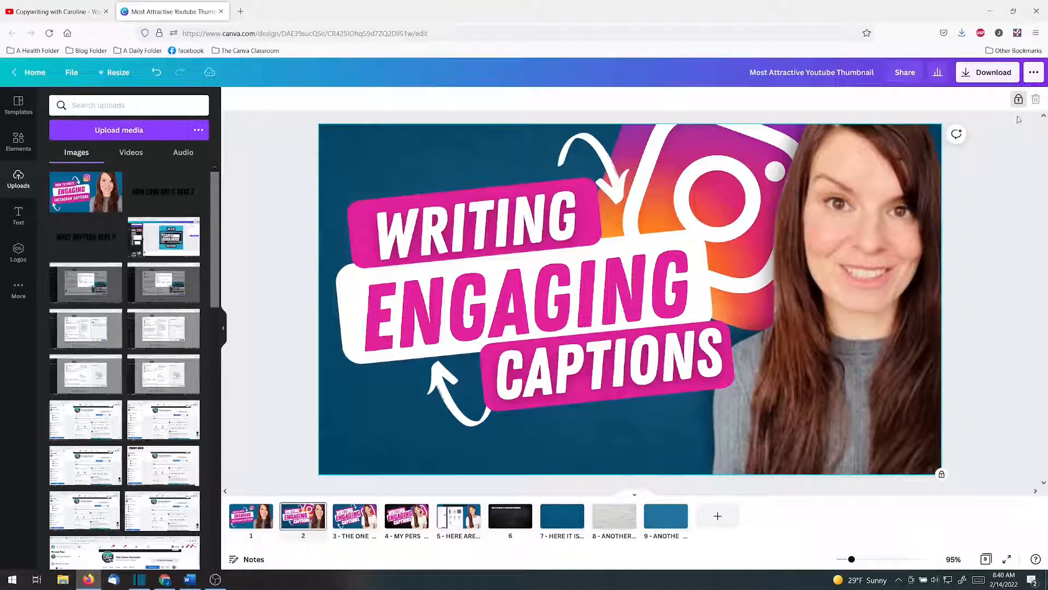
{"action": "left_click", "coordinate": [1019, 100]}
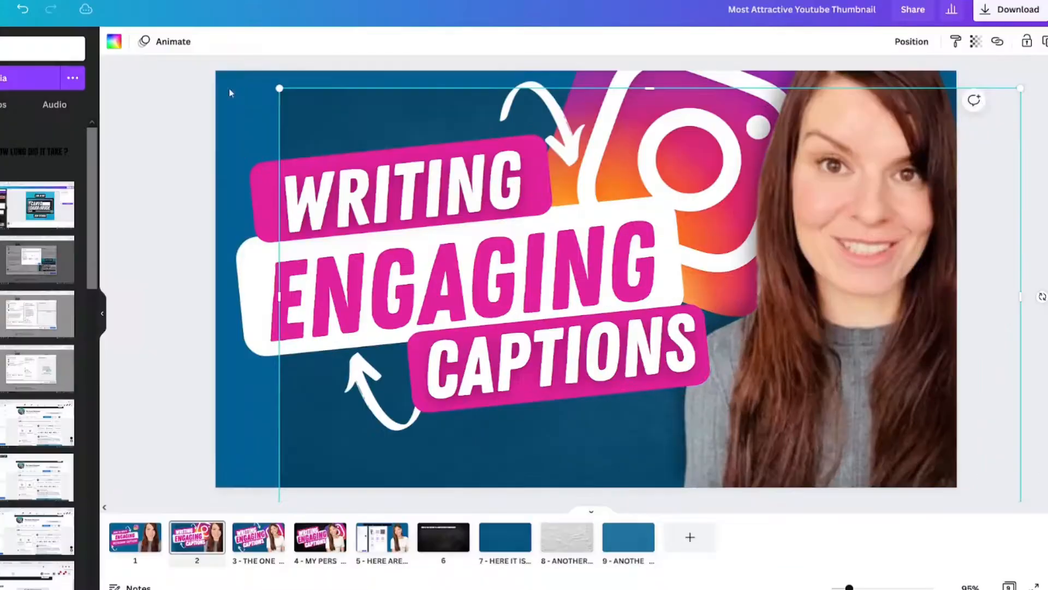
{"action": "left_click", "coordinate": [402, 164]}
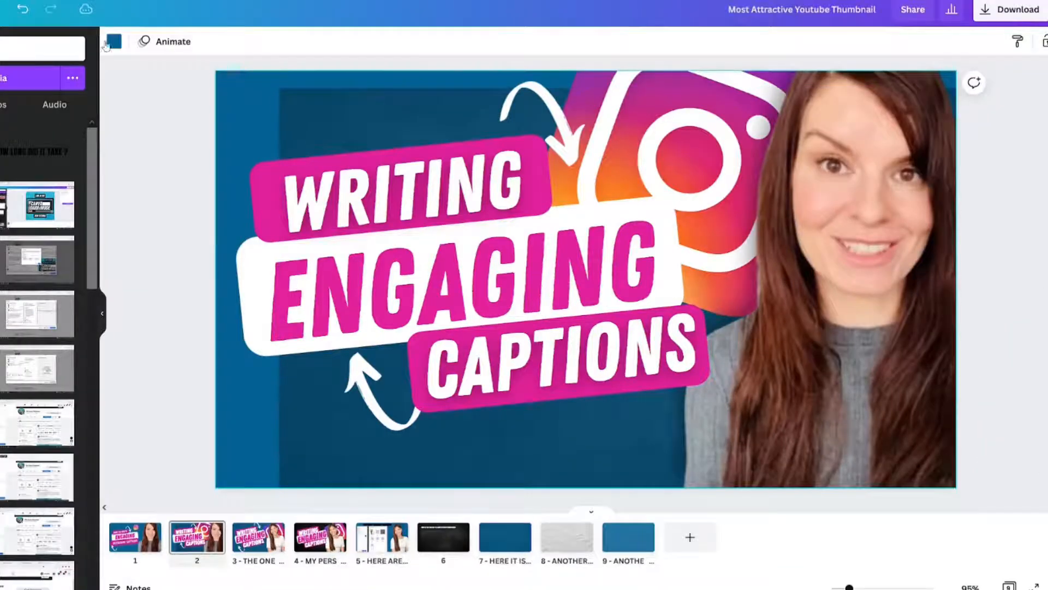
{"action": "left_click", "coordinate": [111, 43]}
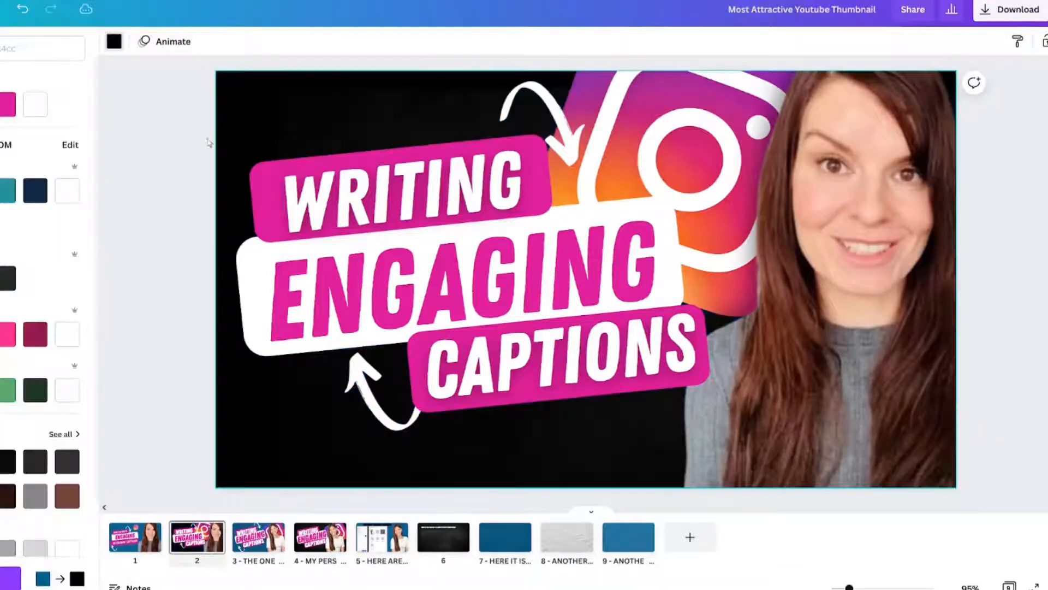
{"action": "left_click_drag", "start_coordinate": [334, 126], "coordinate": [268, 110]}
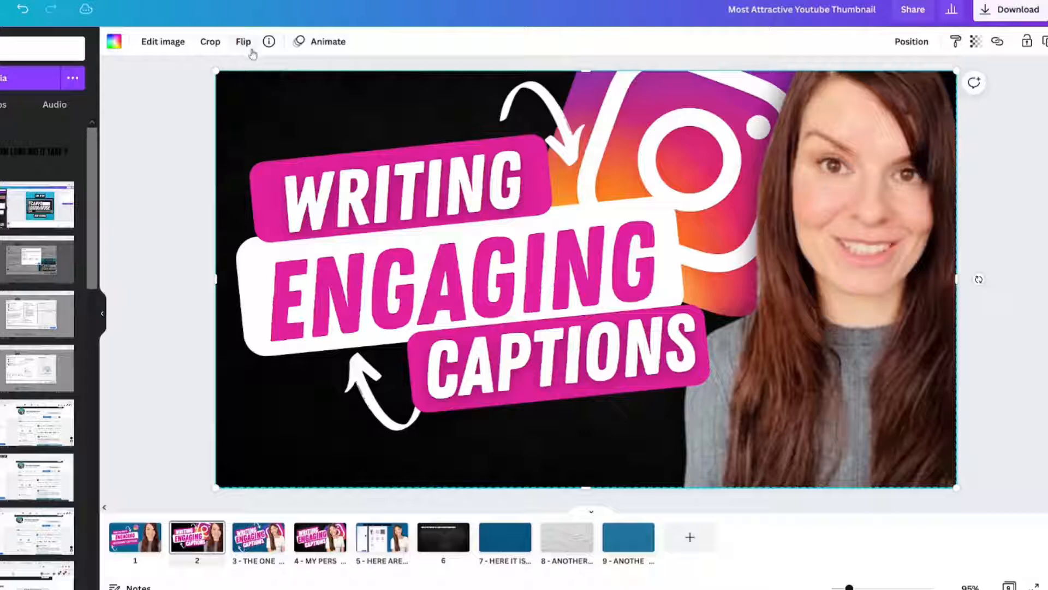
{"action": "left_click", "coordinate": [976, 42]}
{"action": "mouse_move", "coordinate": [930, 77]}
{"action": "left_mouse_down"}
{"action": "mouse_move", "coordinate": [954, 81]}
{"action": "mouse_move", "coordinate": [911, 81]}
{"action": "left_mouse_up"}
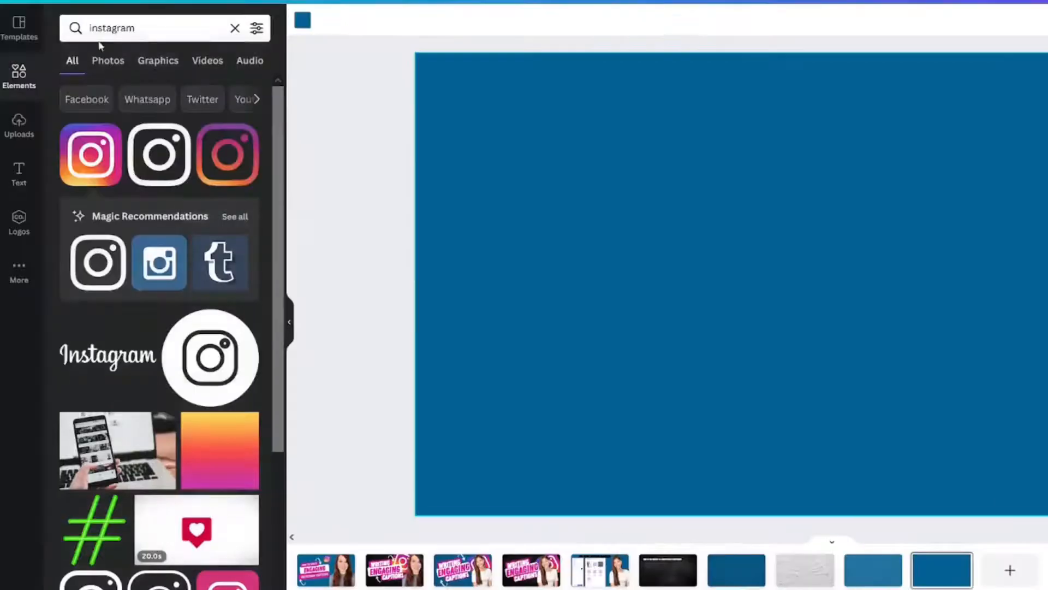
Search the elements for "grid" and fill blank page 10 with the single-frame grid
{"action": "left_click", "coordinate": [116, 28]}
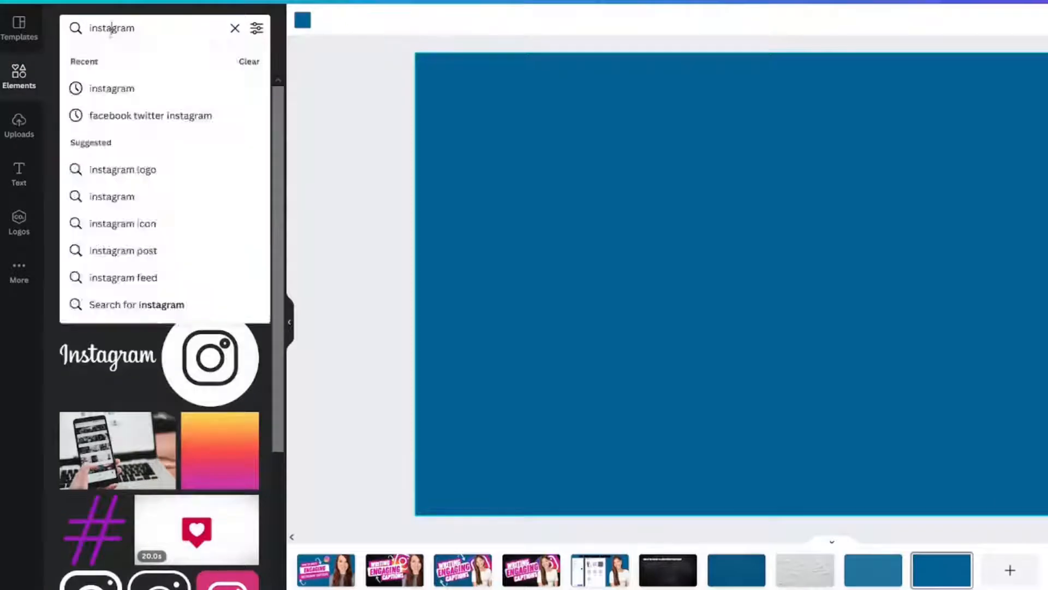
{"action": "double_click", "coordinate": [112, 28]}
{"action": "type", "text": "grid"}
{"action": "key", "text": "Return"}
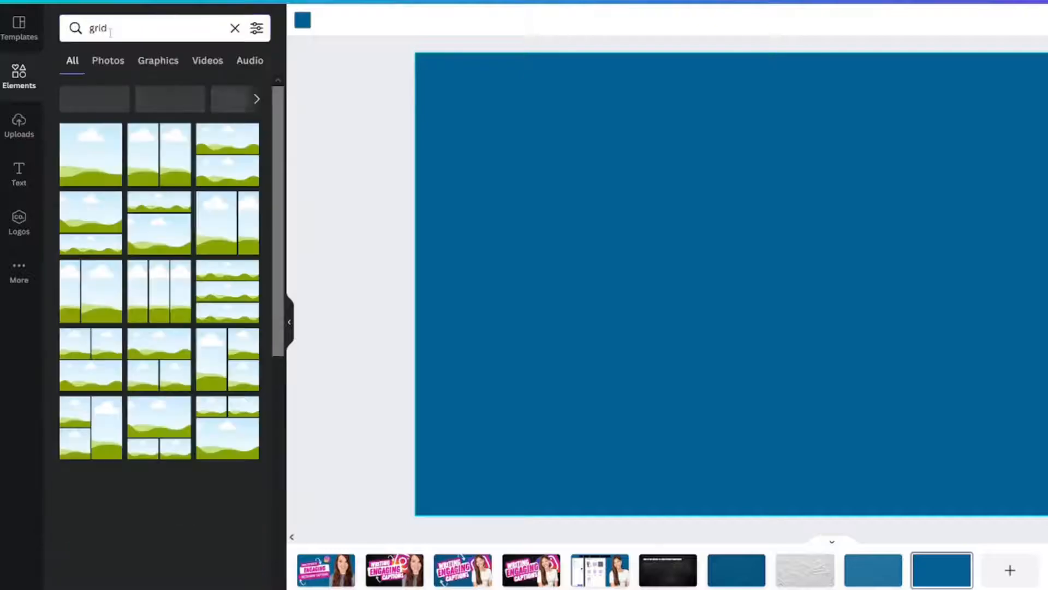
{"action": "left_click", "coordinate": [133, 154]}
Search the elements for "black texture" and limit the results to photos
{"action": "double_click", "coordinate": [110, 21]}
{"action": "type", "text": "black"}
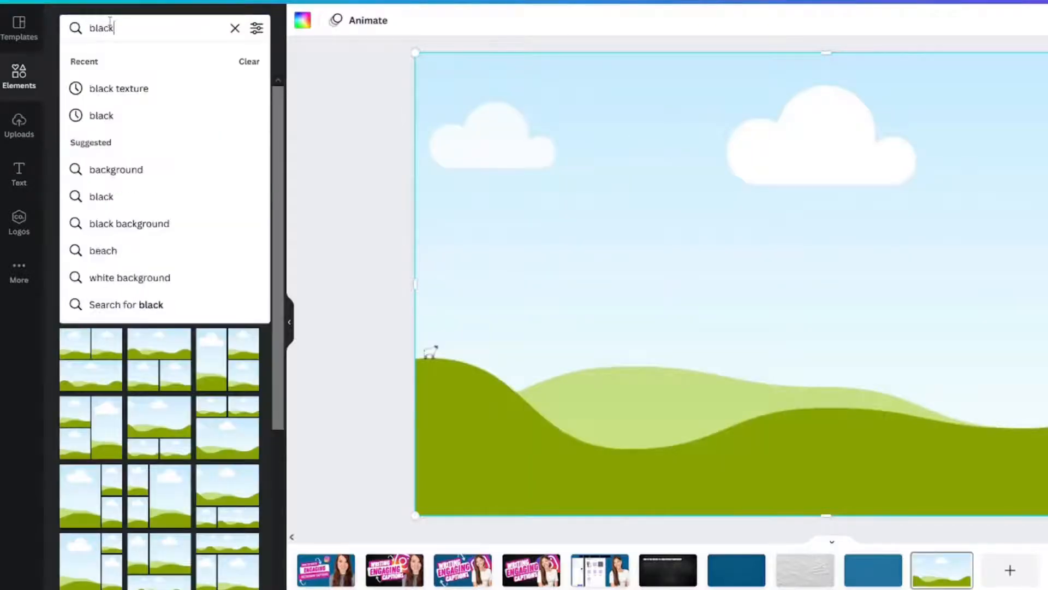
{"action": "type", "text": " texture"}
{"action": "key", "text": "Return"}
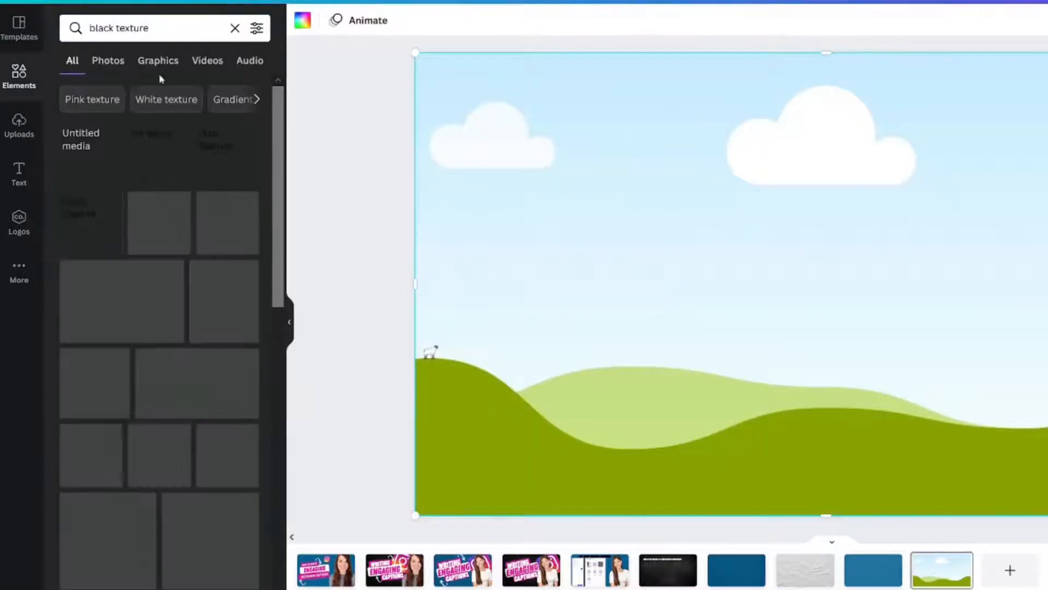
{"action": "left_click", "coordinate": [107, 61]}
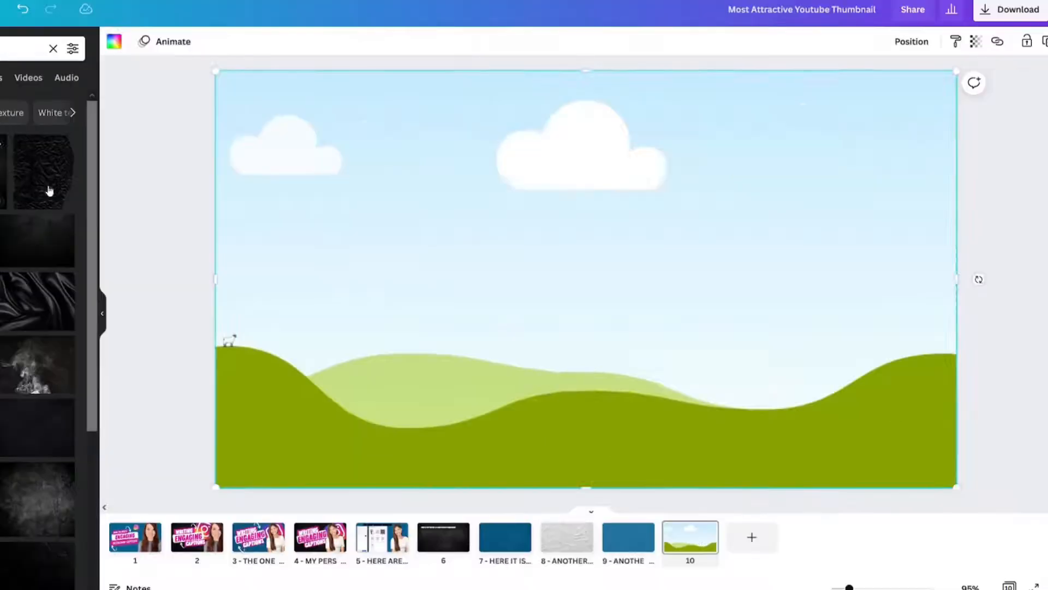
Fill page 10's grid with the first dark texture photo and make it partly transparent over the blue page colour
{"action": "left_click", "coordinate": [112, 164]}
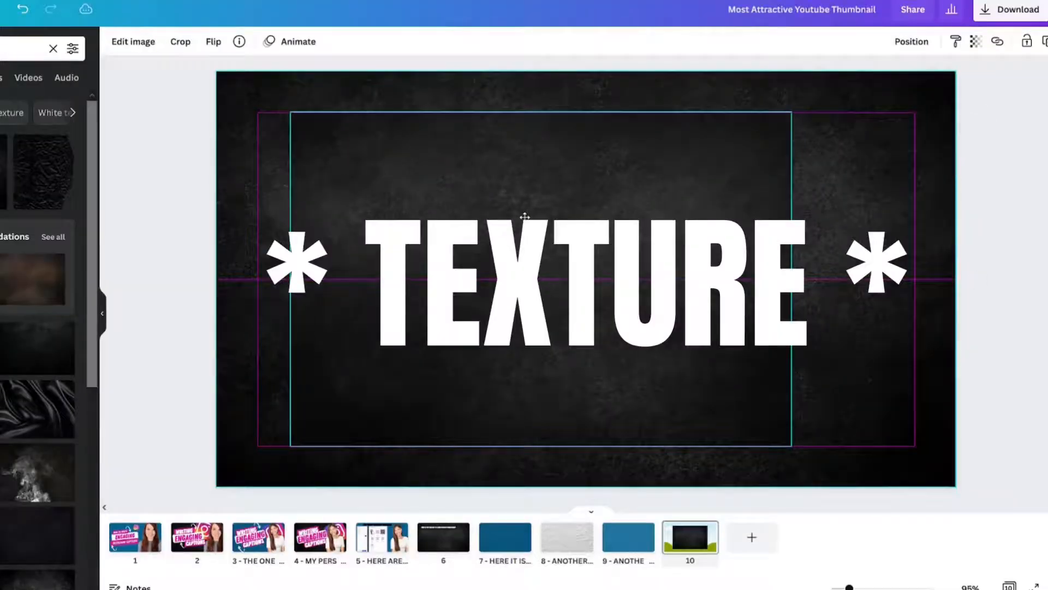
{"action": "left_click", "coordinate": [524, 217]}
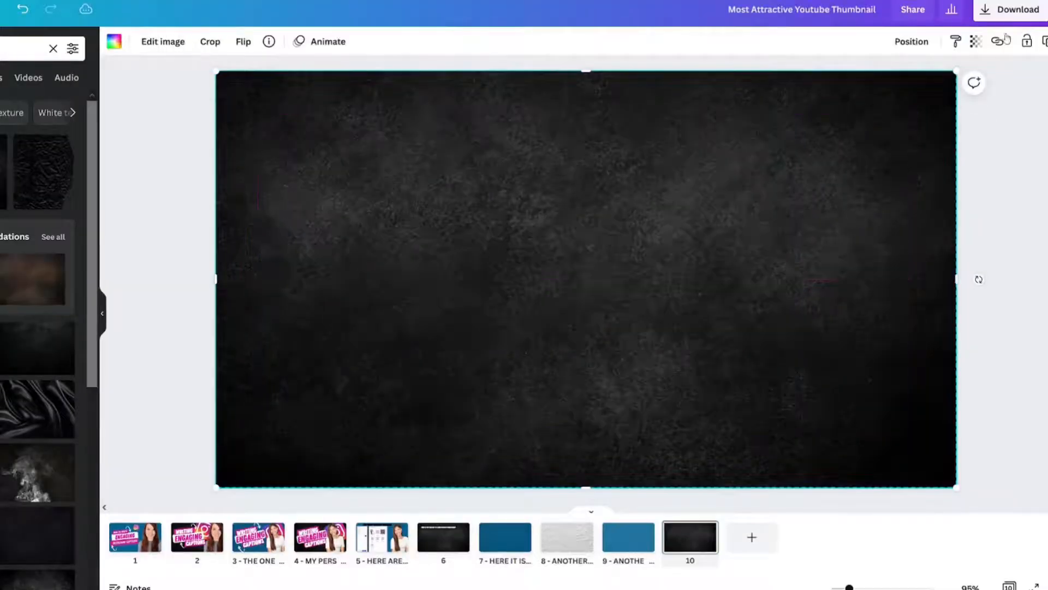
{"action": "left_click", "coordinate": [976, 41]}
{"action": "left_click_drag", "start_coordinate": [935, 73], "coordinate": [892, 86]}
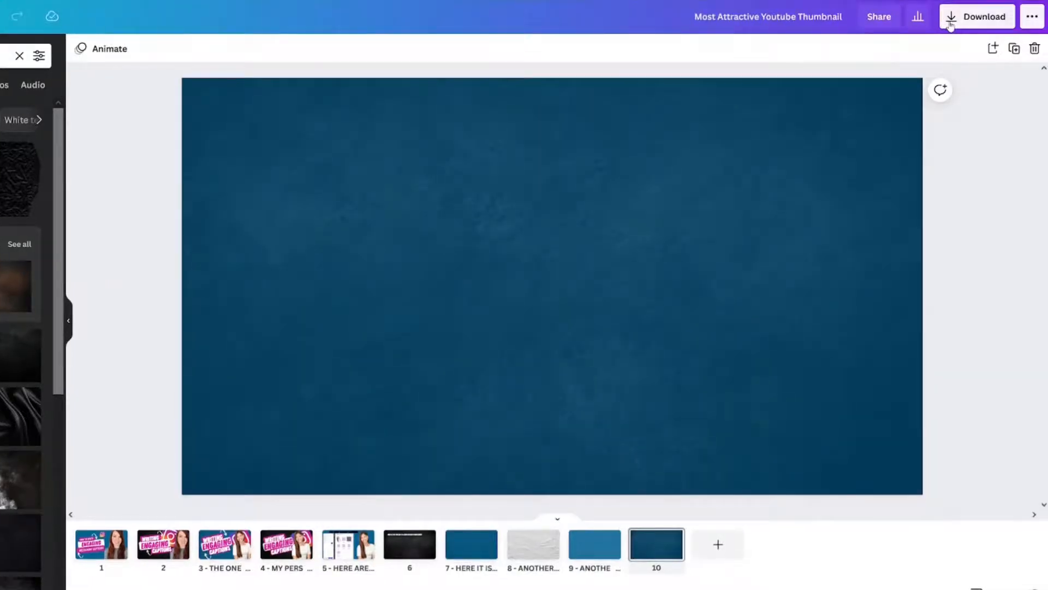
Download only page 10 as a PNG
{"action": "left_click", "coordinate": [950, 22]}
{"action": "left_click", "coordinate": [924, 103]}
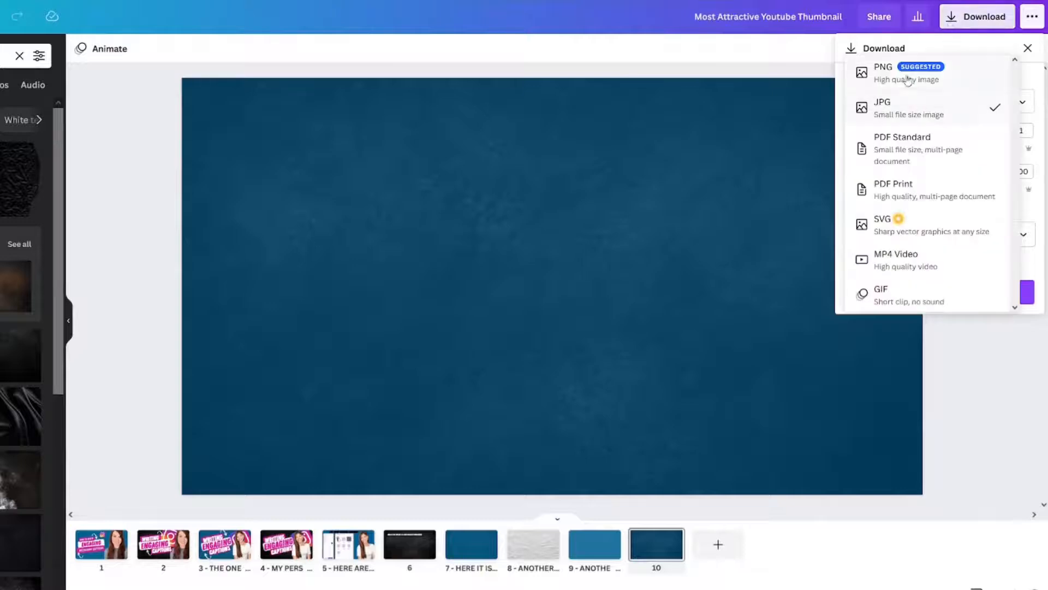
{"action": "left_click", "coordinate": [909, 81]}
{"action": "left_click", "coordinate": [911, 239]}
{"action": "scroll", "coordinate": [951, 338], "scroll_direction": "down", "scroll_amount": 1}
{"action": "left_click", "coordinate": [919, 392]}
{"action": "left_click", "coordinate": [942, 431]}
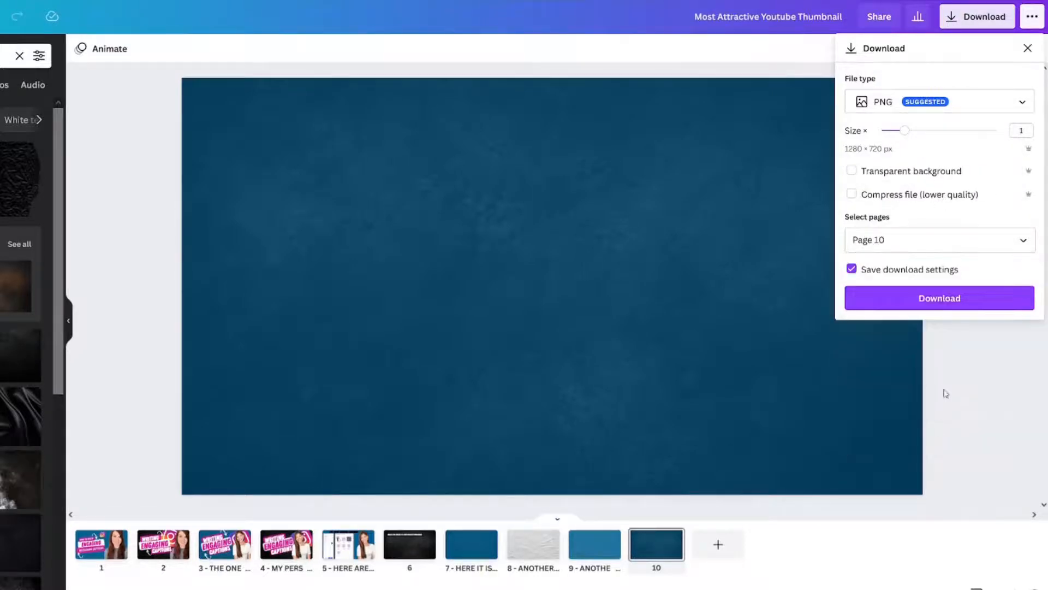
{"action": "left_click", "coordinate": [933, 300]}
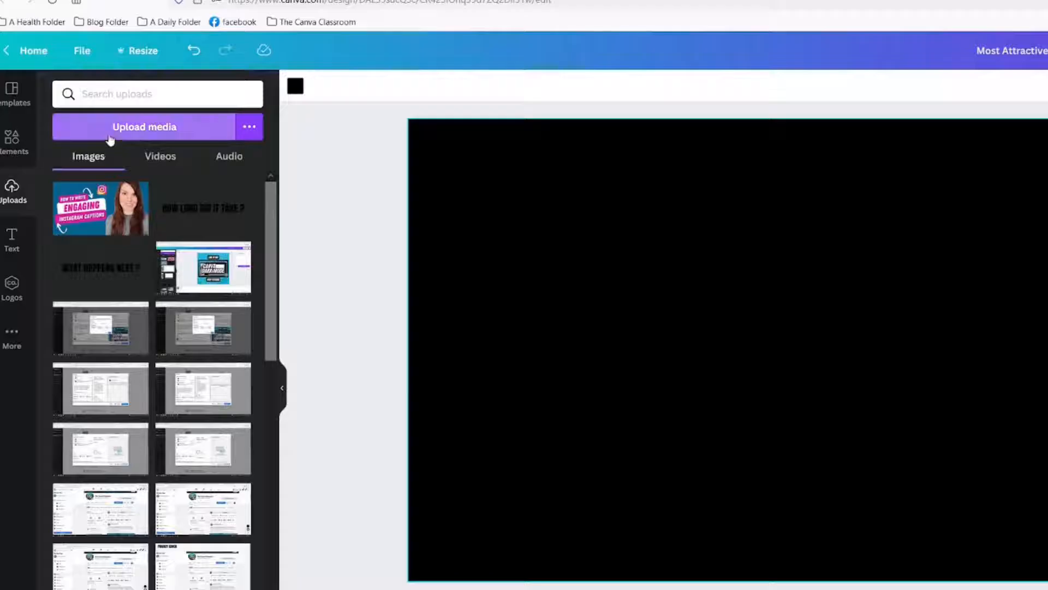
Upload the downloaded blue texture image to the image uploads
{"action": "left_click", "coordinate": [110, 138]}
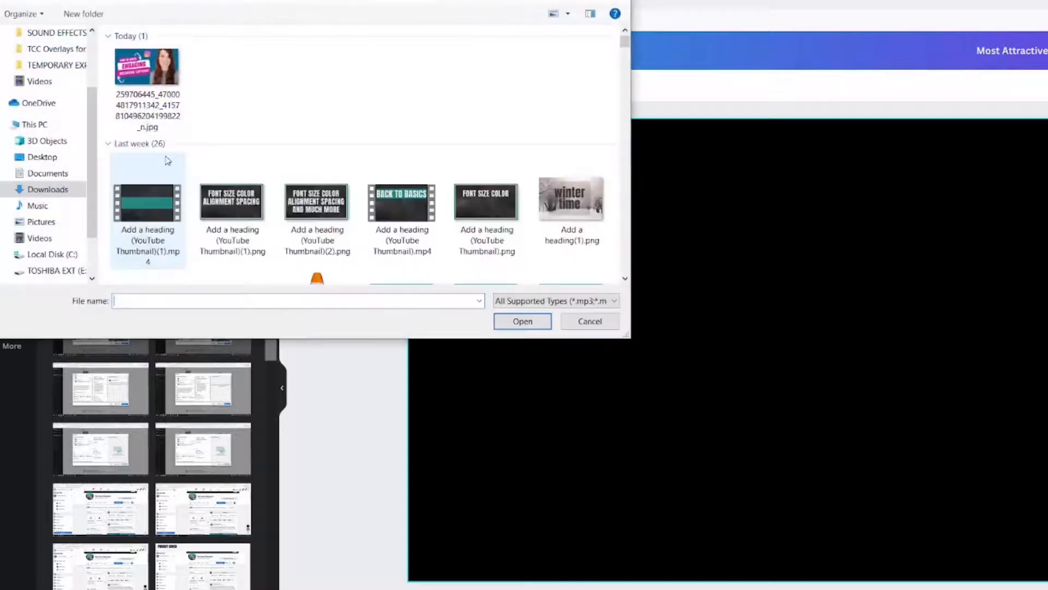
{"action": "left_click", "coordinate": [139, 94]}
{"action": "double_click", "coordinate": [139, 94]}
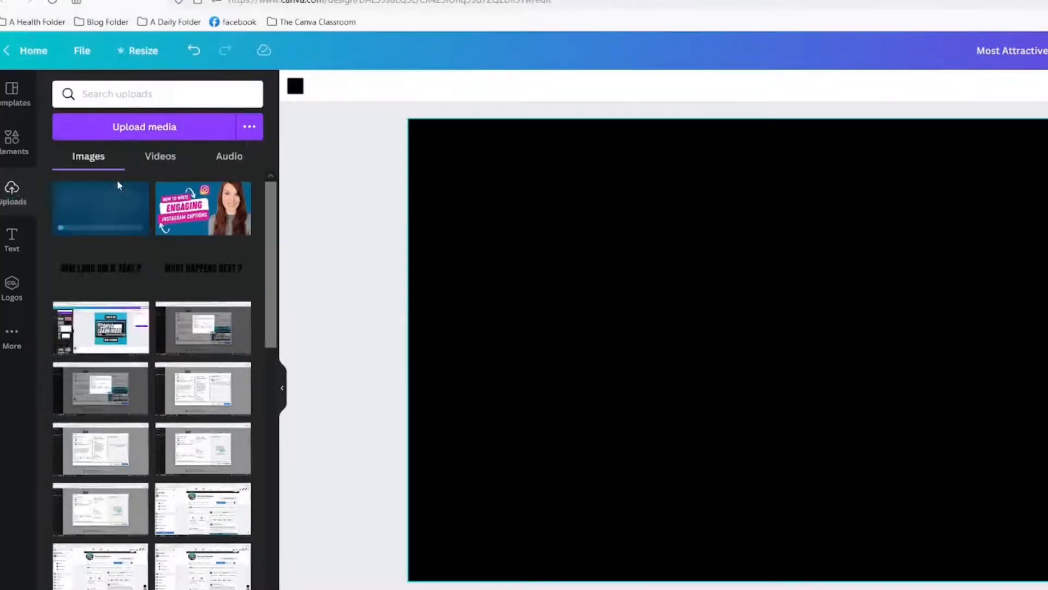
Place the uploaded blue texture image on black page 3 and set it as the page's background
{"action": "left_click", "coordinate": [103, 210]}
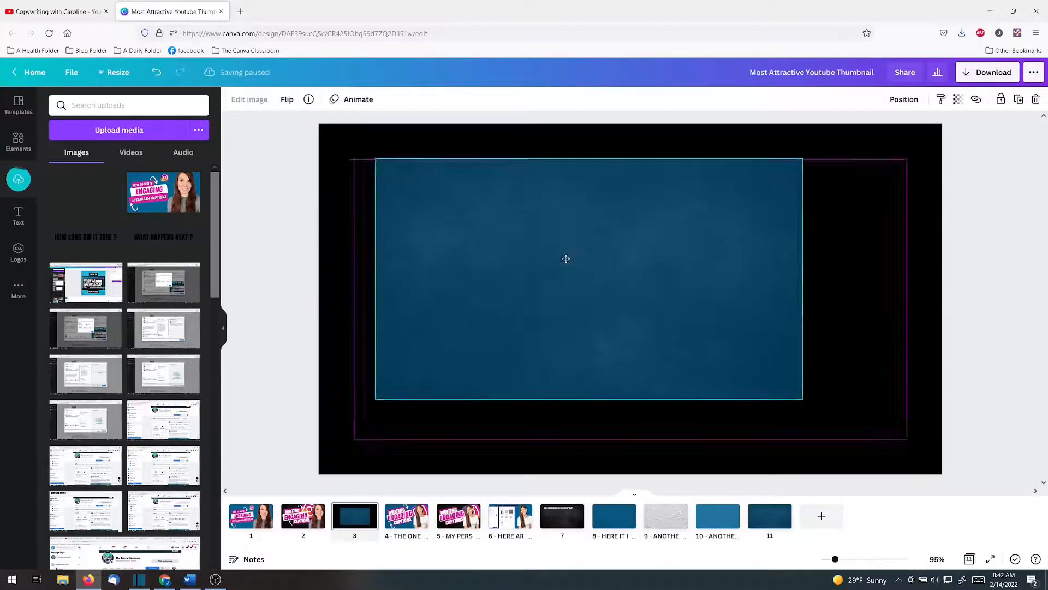
{"action": "right_click", "coordinate": [807, 313]}
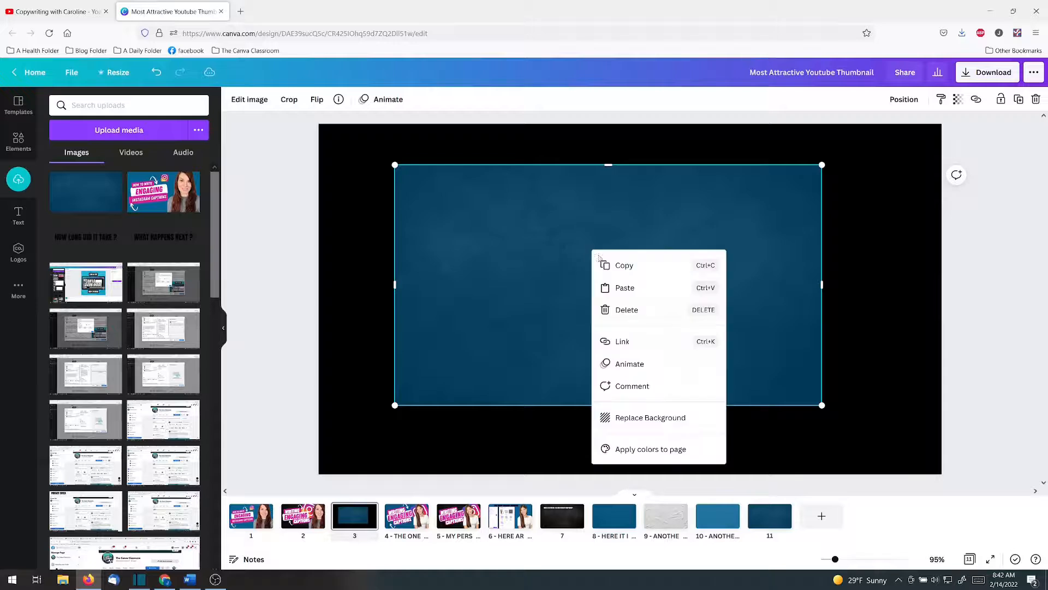
{"action": "left_click", "coordinate": [652, 418]}
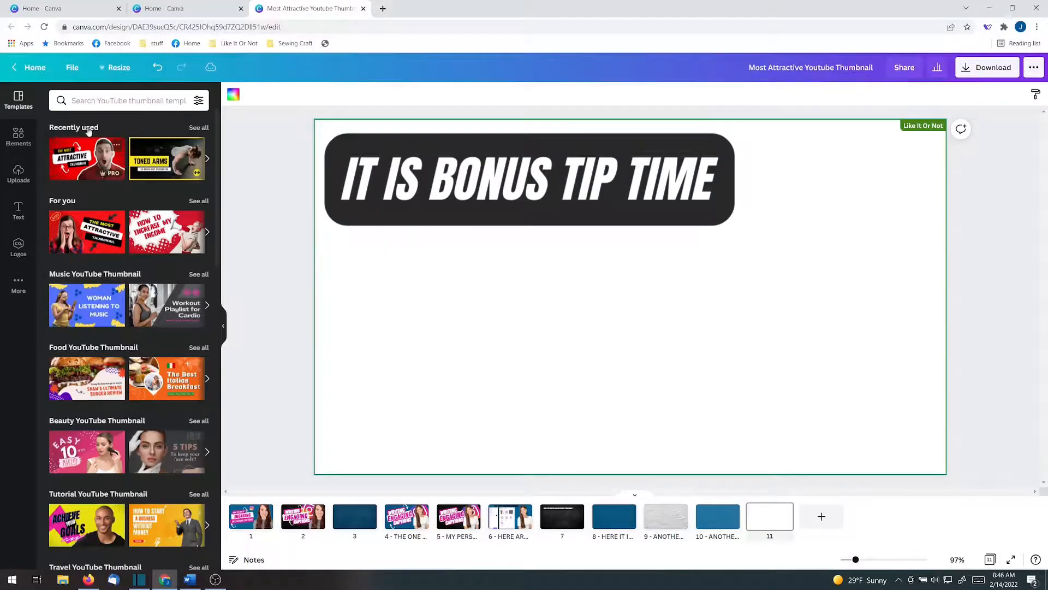
Browse more templates by the creator of "Most Attractive Youtube Thumbnail" and apply the "Businessman Top Secret Revealed" template to blank page 11
{"action": "left_click", "coordinate": [117, 144]}
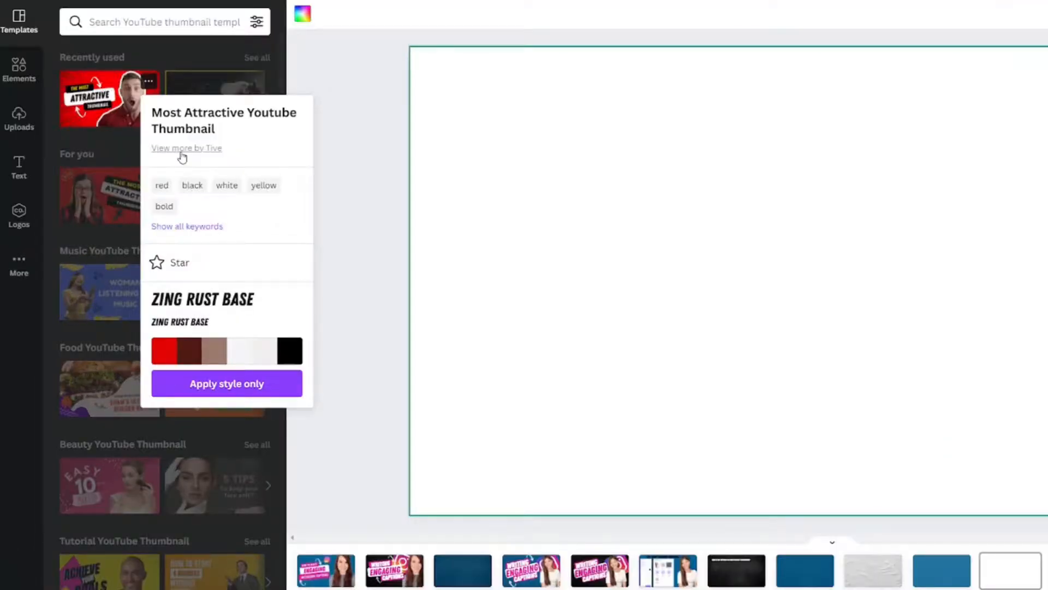
{"action": "left_click", "coordinate": [181, 150]}
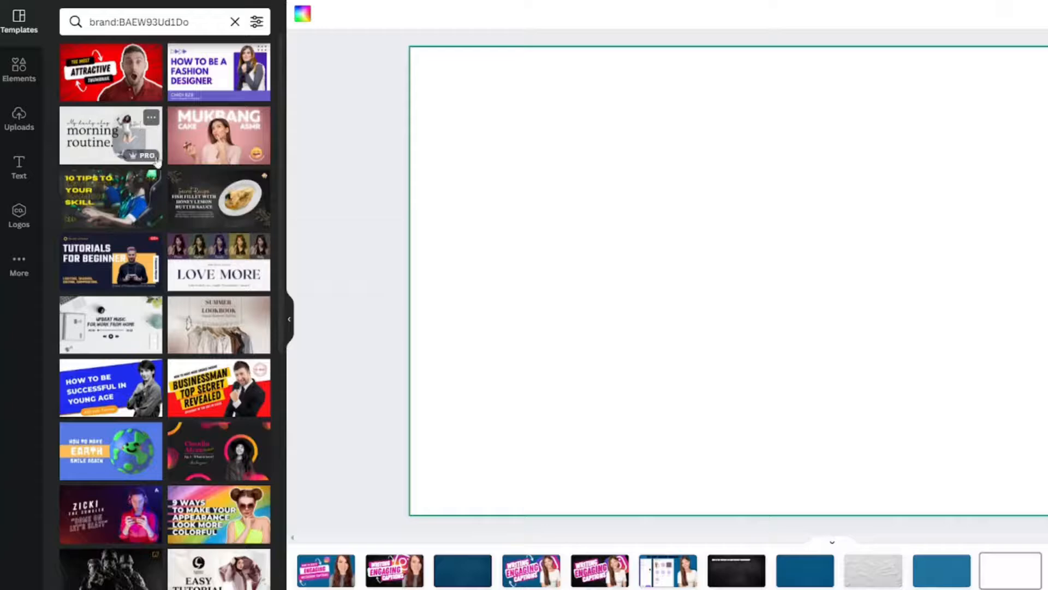
{"action": "scroll", "coordinate": [181, 186], "scroll_direction": "down", "scroll_amount": 2}
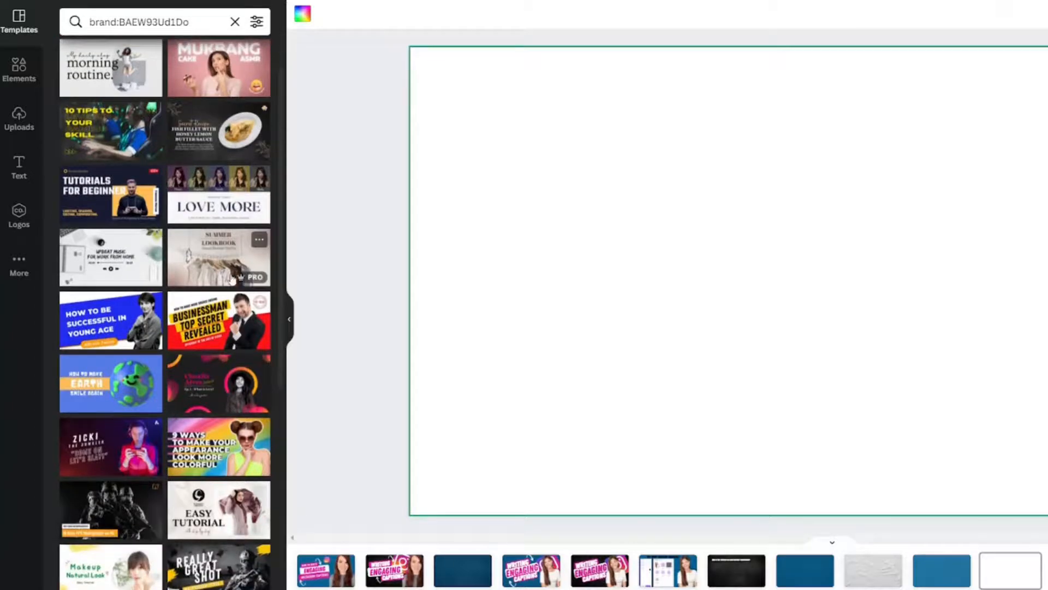
{"action": "left_click", "coordinate": [228, 324]}
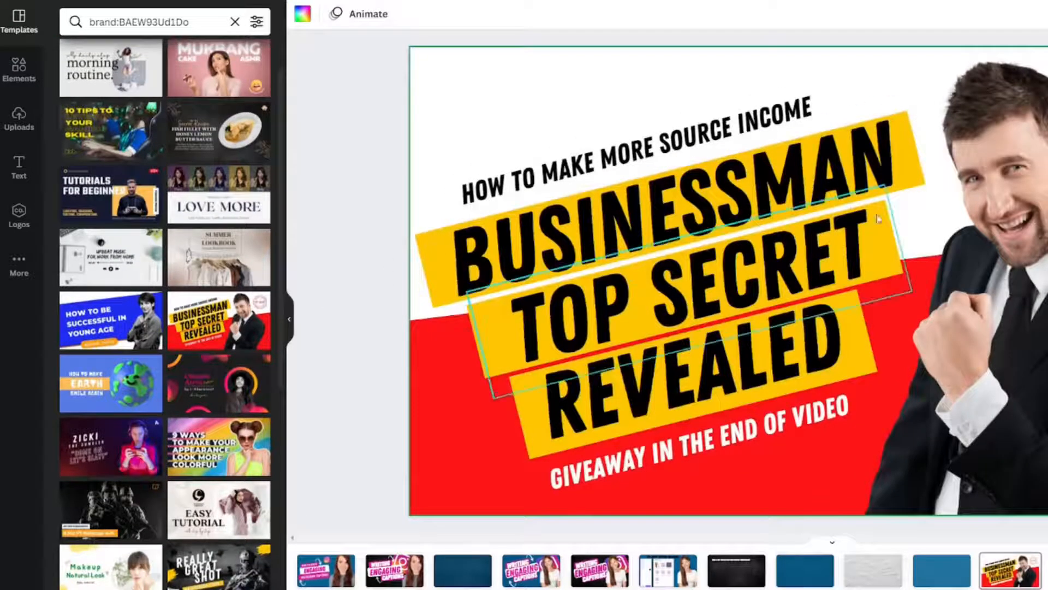